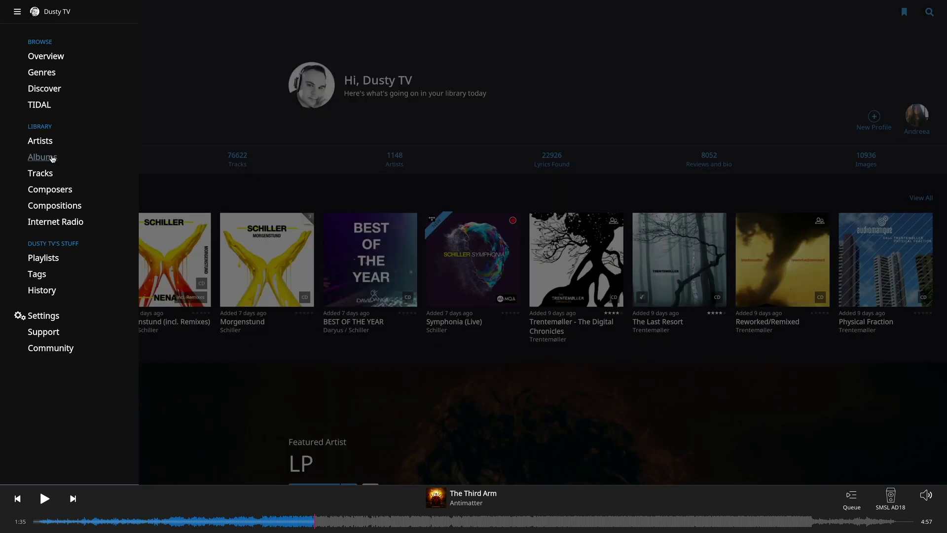
Open the album library and focus it on albums with the TIDAL format.
left_click(49, 157)
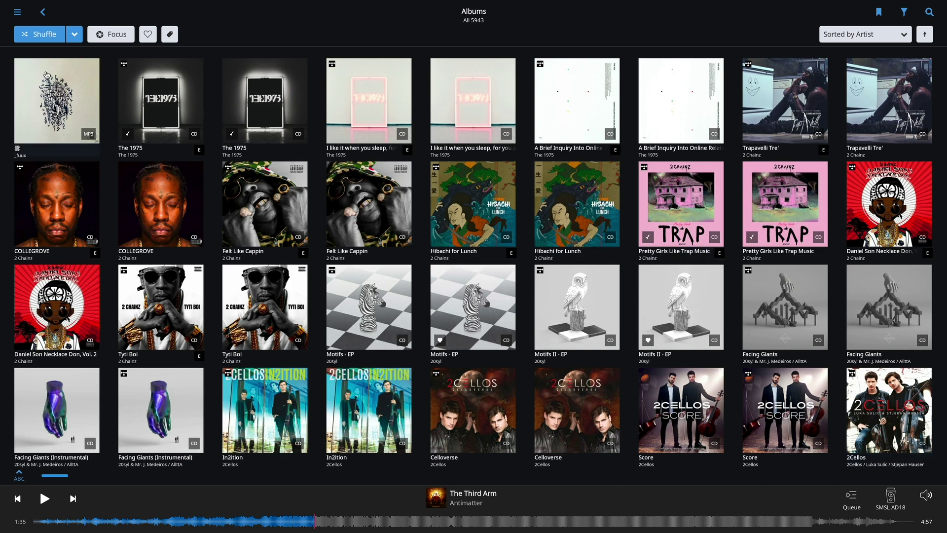
left_click(117, 38)
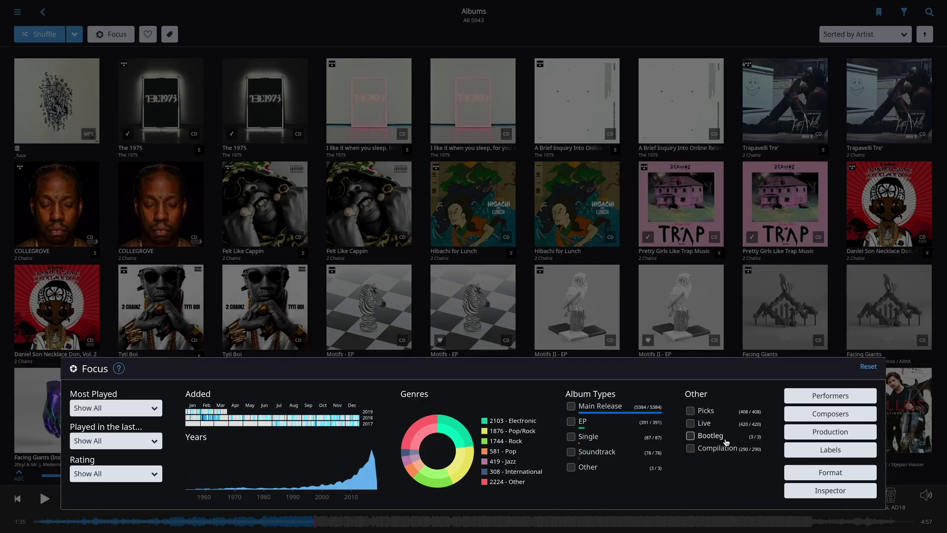
left_click(841, 475)
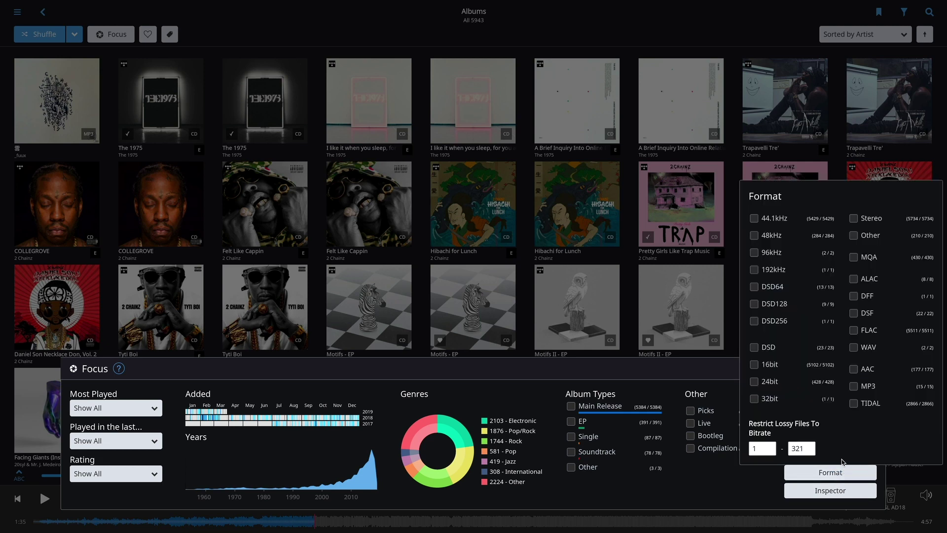
left_click(853, 403)
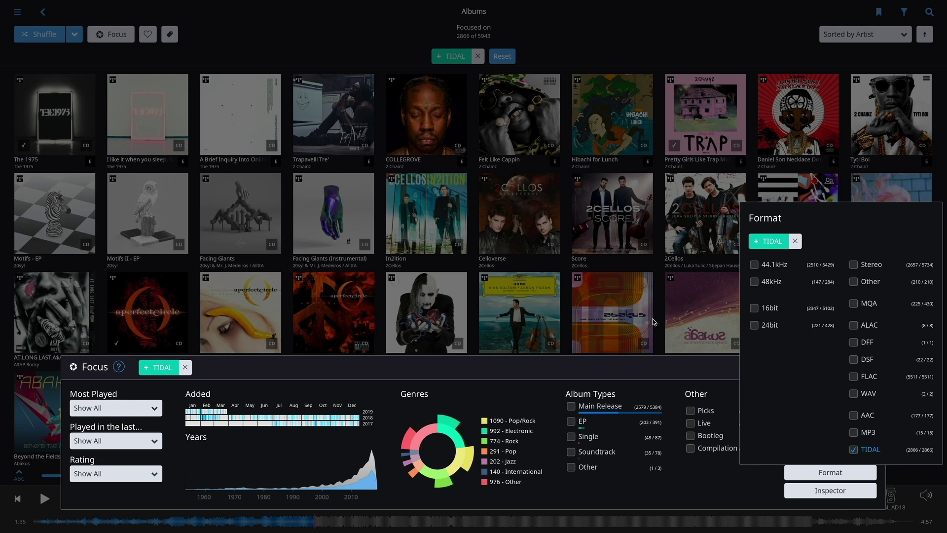
left_click(654, 322)
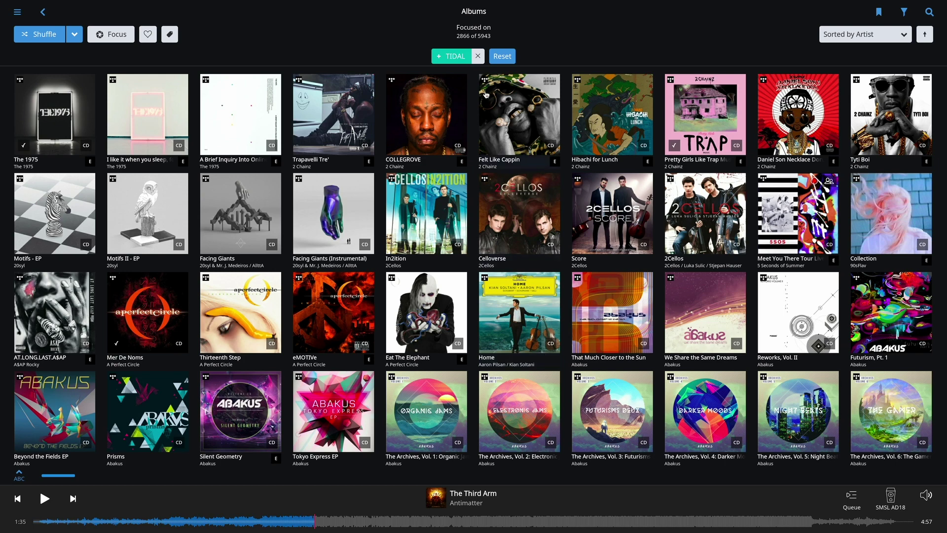
Invert the TIDAL focus to exclude those albums and add the DSD format as a second focus criterion.
left_click(435, 59)
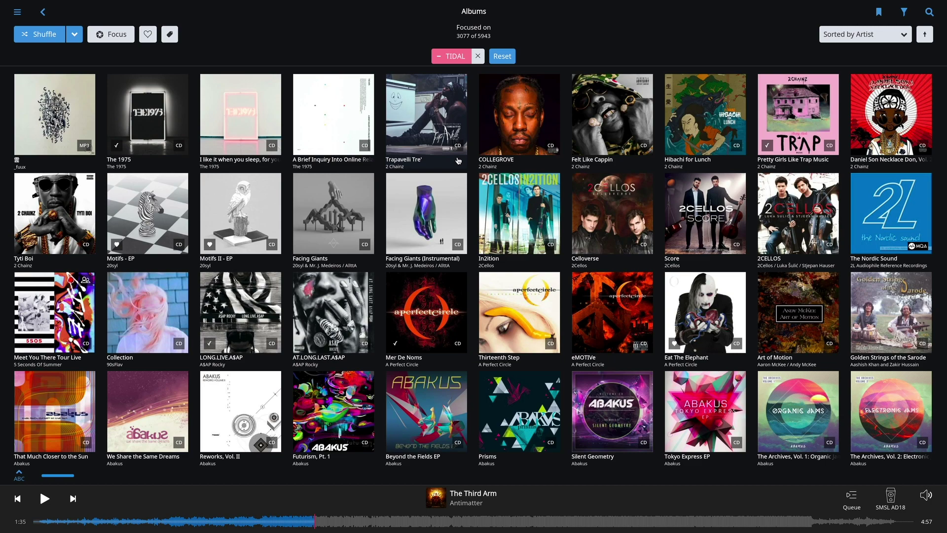
left_click(123, 35)
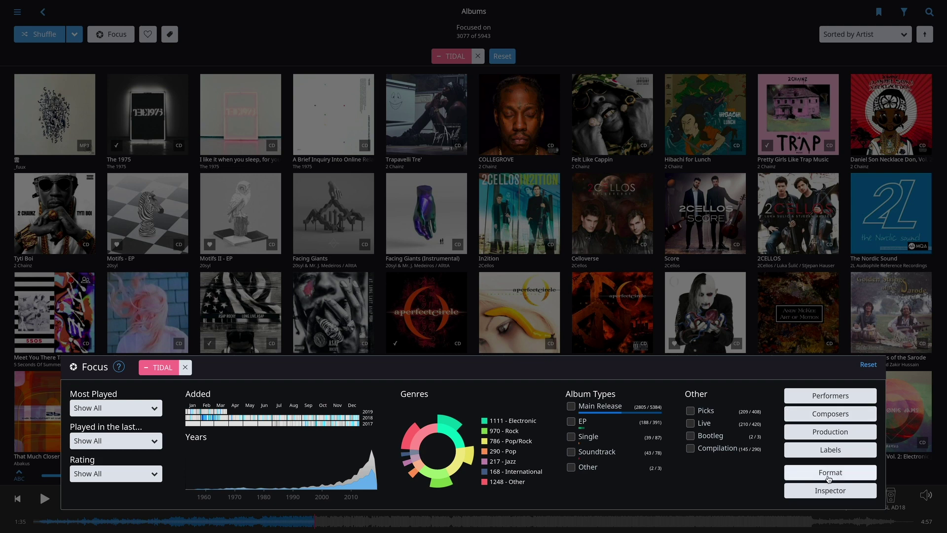
left_click(828, 474)
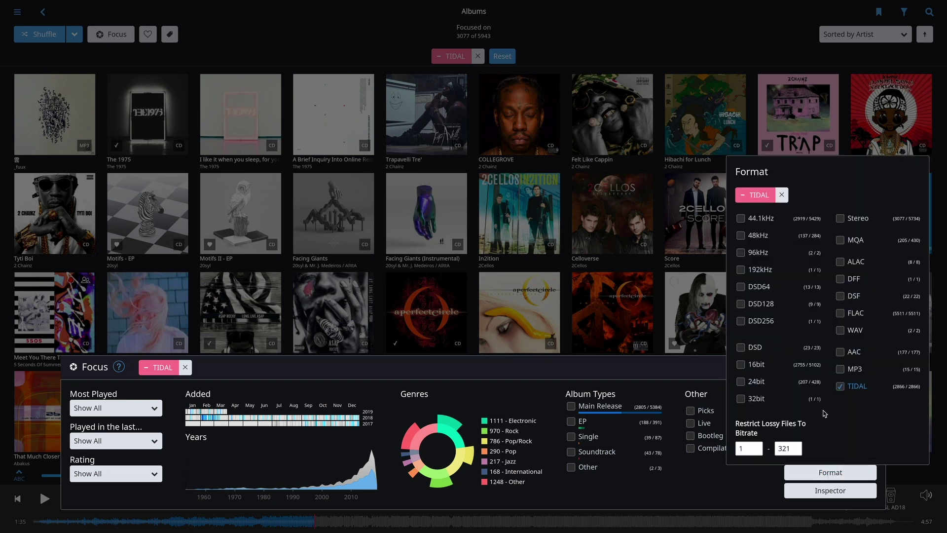
left_click(740, 347)
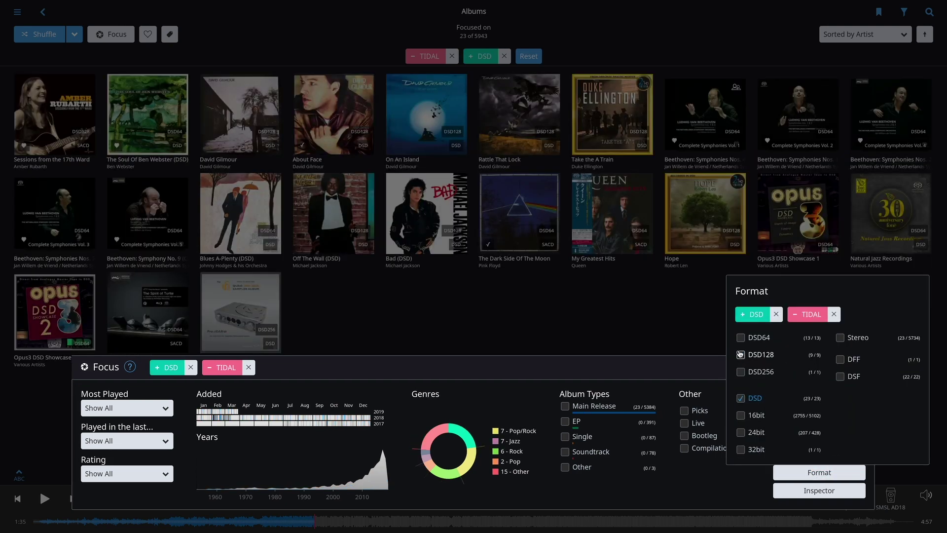
left_click(660, 312)
left_click(642, 315)
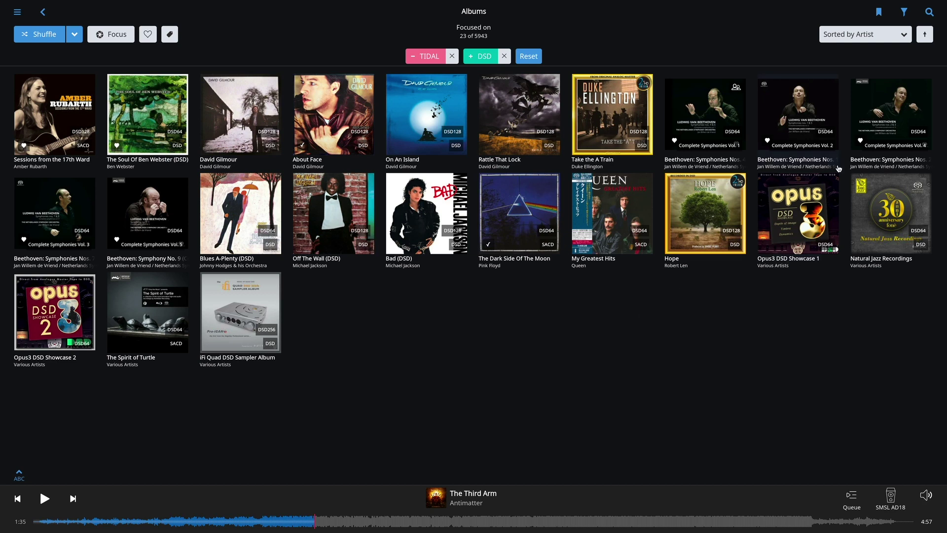
Save the current album focus as a bookmark named "DSD Albums".
left_click(880, 15)
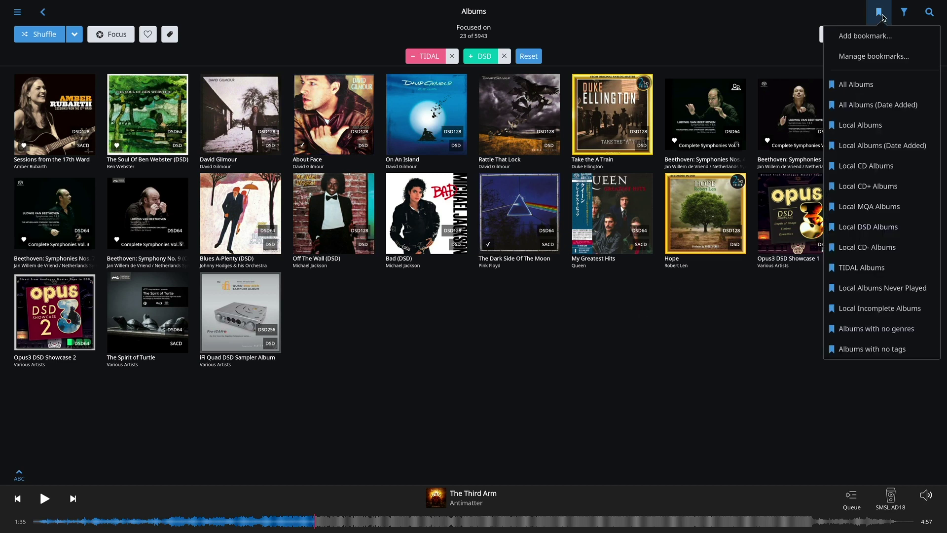
left_click(871, 38)
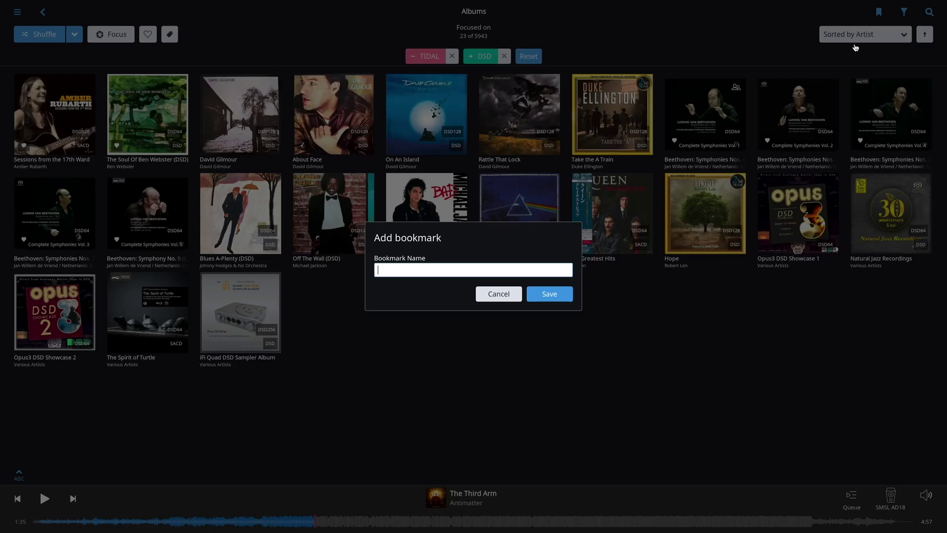
type("DSDnAlbums")
key("Left")
key("Left")
key("Left")
key("BackSpace")
key("Return")
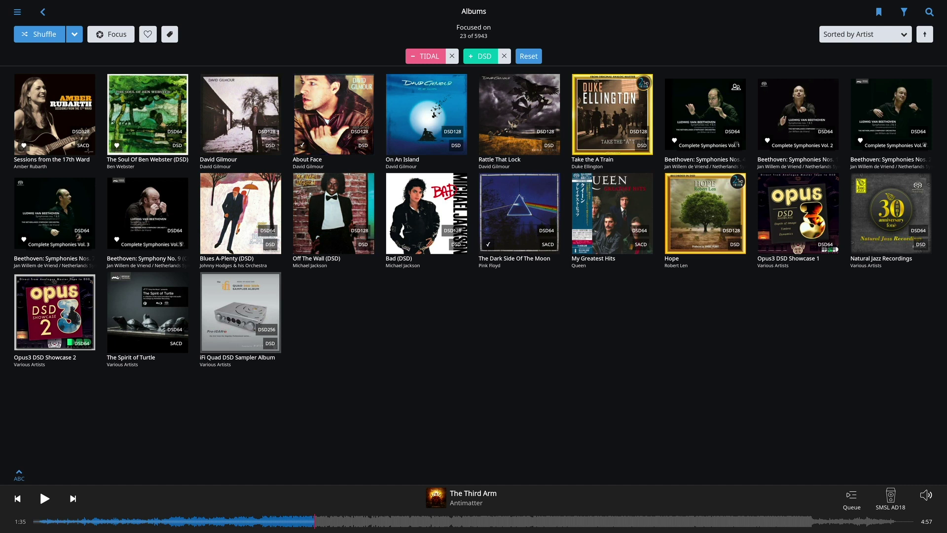
View the bookmarks Local Albums Never Played, Albums with no genres and Albums with no tags in turn.
left_click(878, 12)
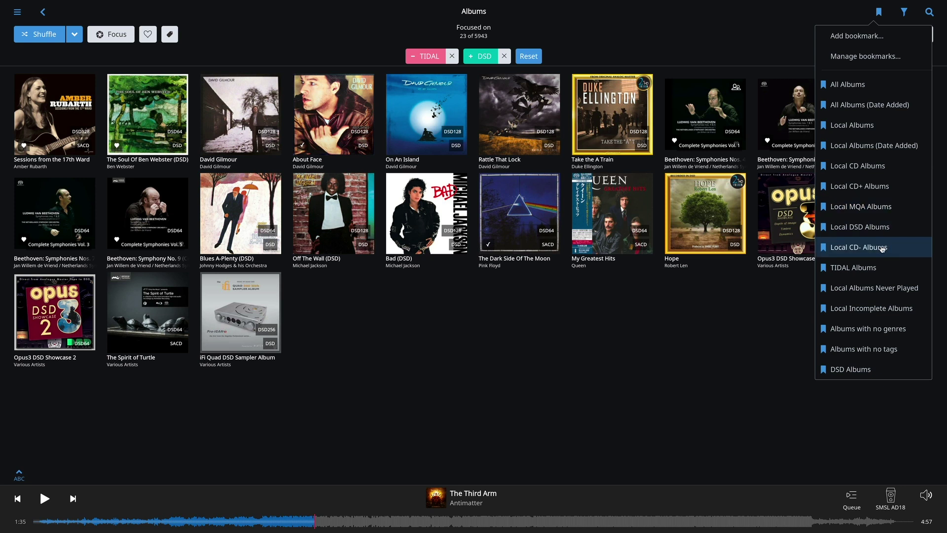
left_click(875, 290)
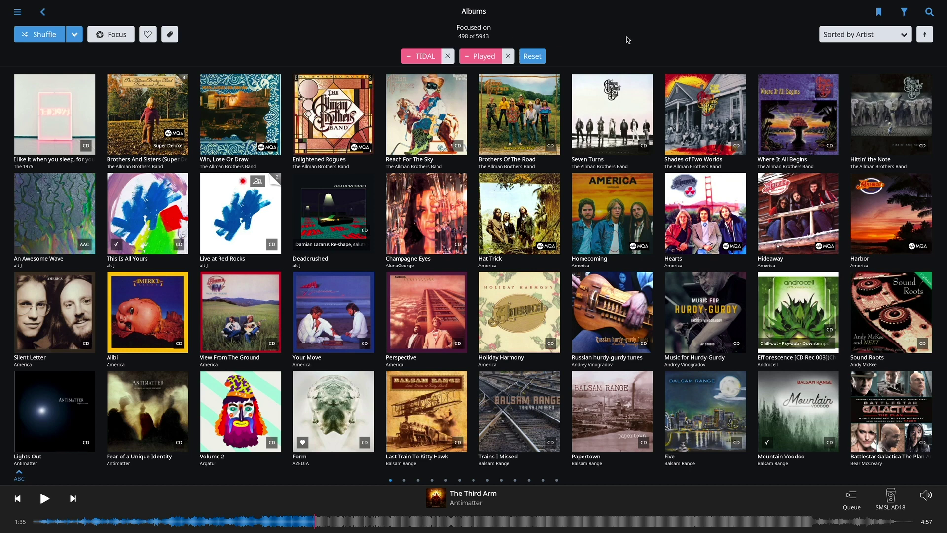
left_click(878, 12)
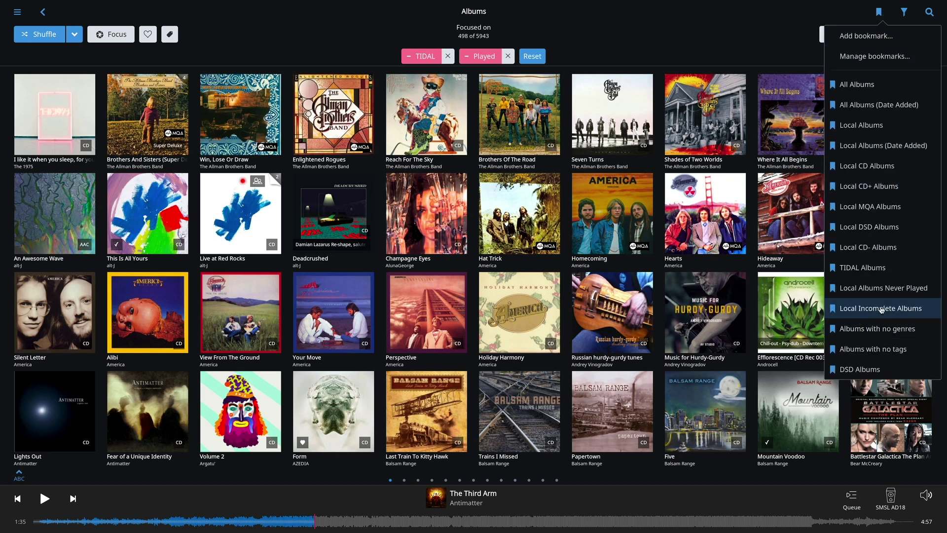
left_click(896, 330)
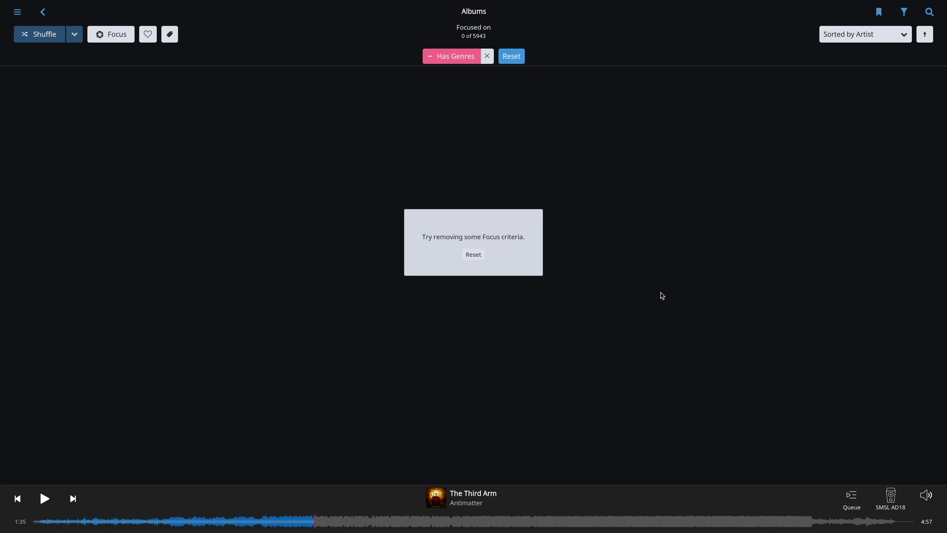
left_click(876, 19)
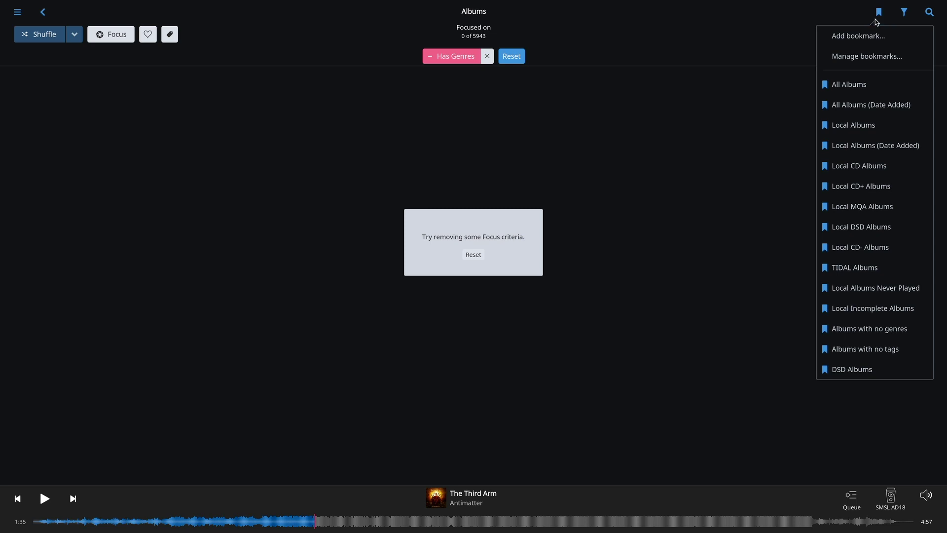
left_click(868, 349)
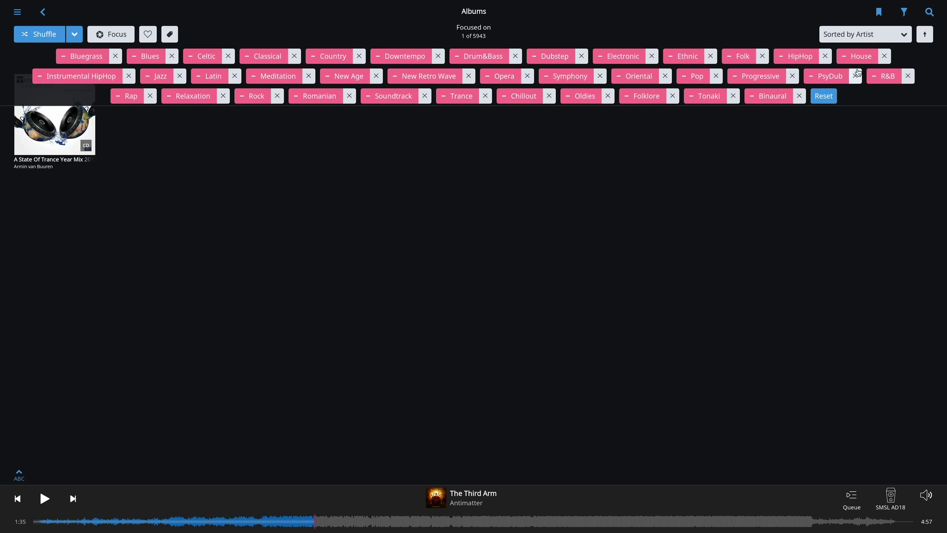
left_click(879, 12)
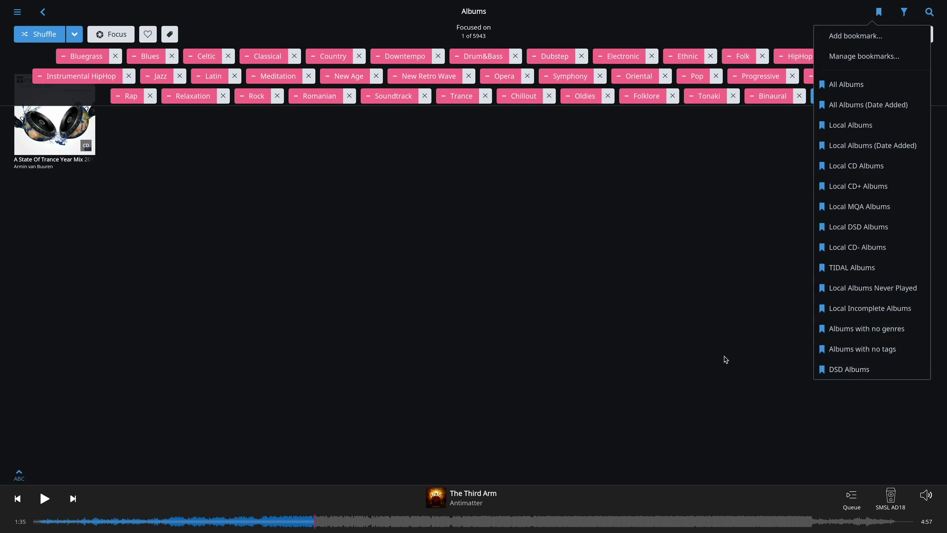
key("alt+Left")
Open the artist library and go to the artist page of The 1975.
left_click(17, 13)
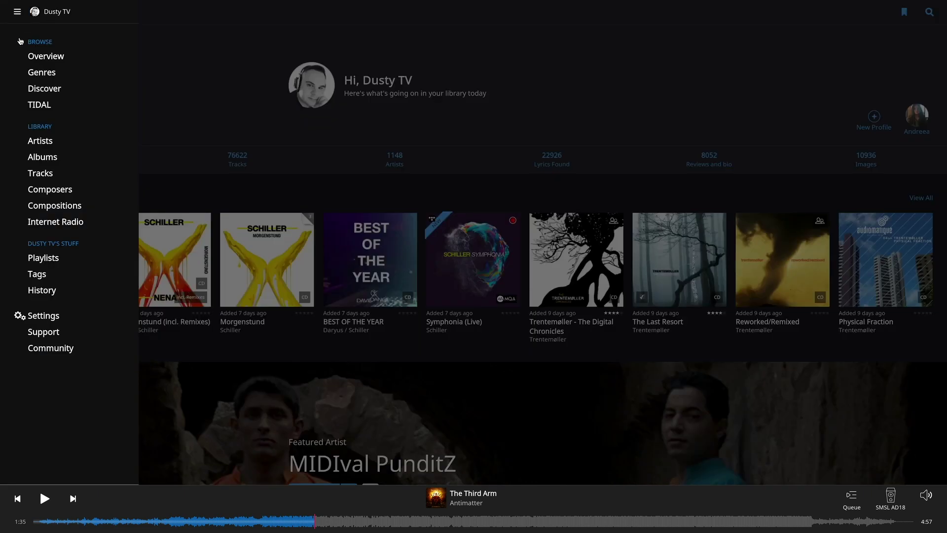
left_click(40, 140)
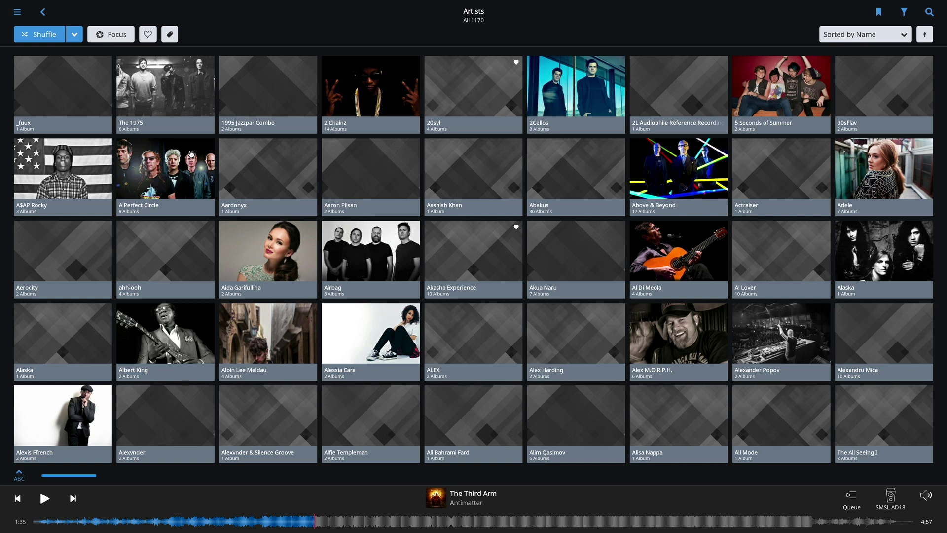
left_click(164, 97)
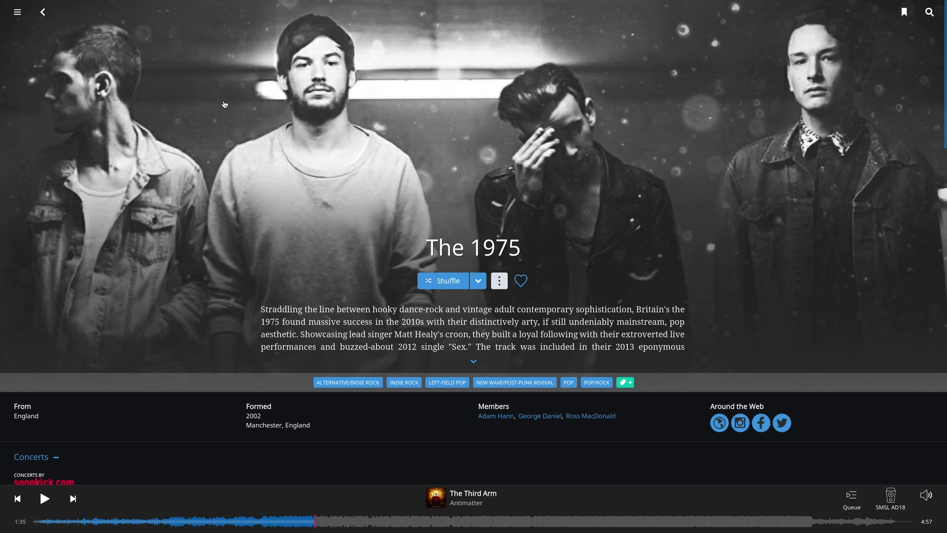
Examine The 1975's artist page from concerts and top tracks through albums and singles to related artists, expanding the Appearances section.
scroll(253, 241, "down", 3)
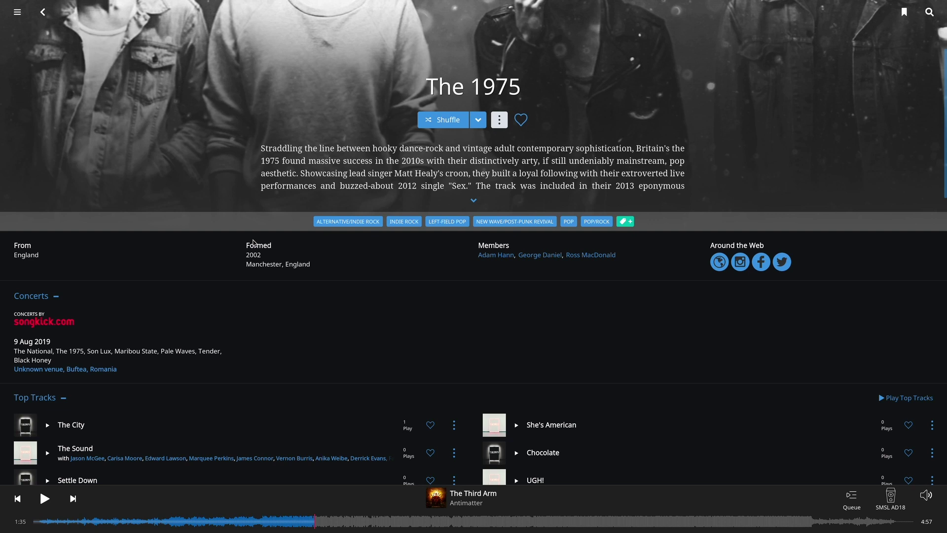
scroll(253, 242, "down", 3)
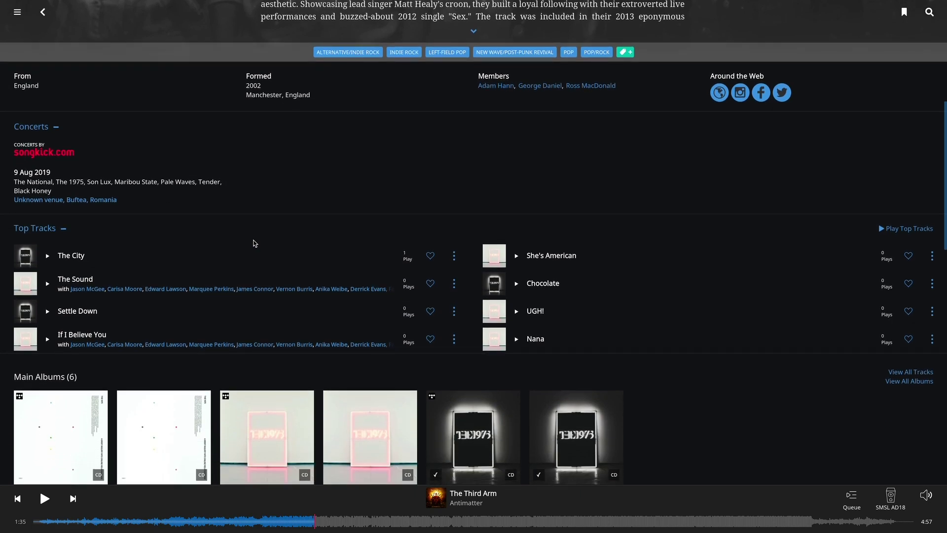
scroll(253, 242, "down", 6)
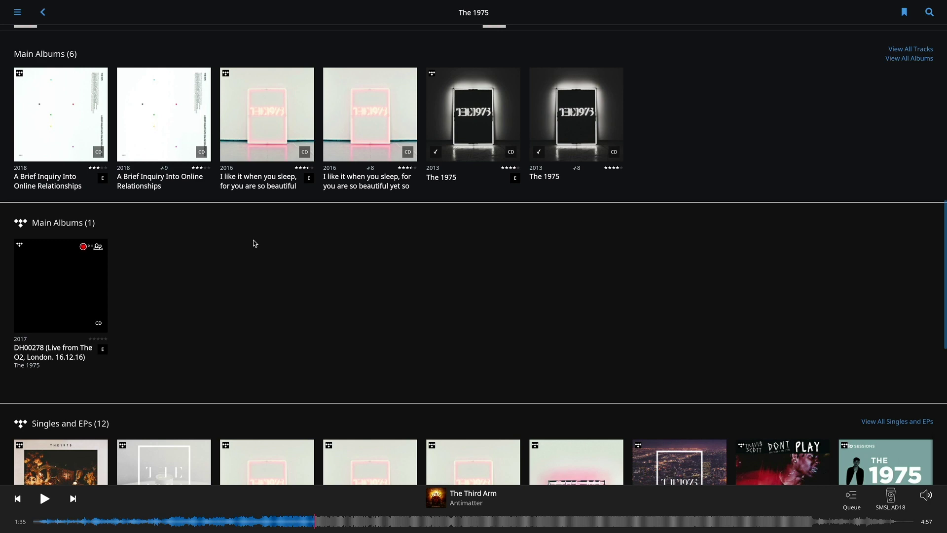
scroll(254, 243, "down", 4)
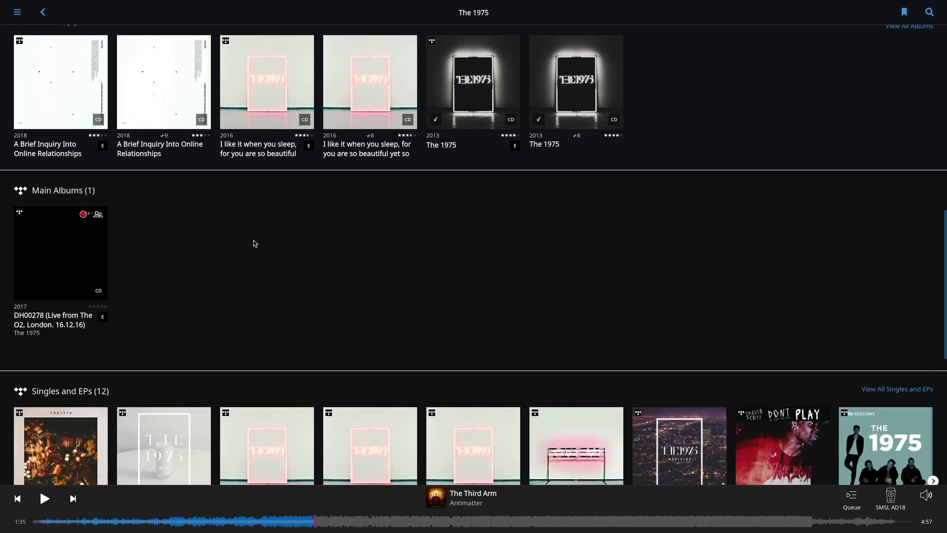
scroll(253, 242, "down", 2)
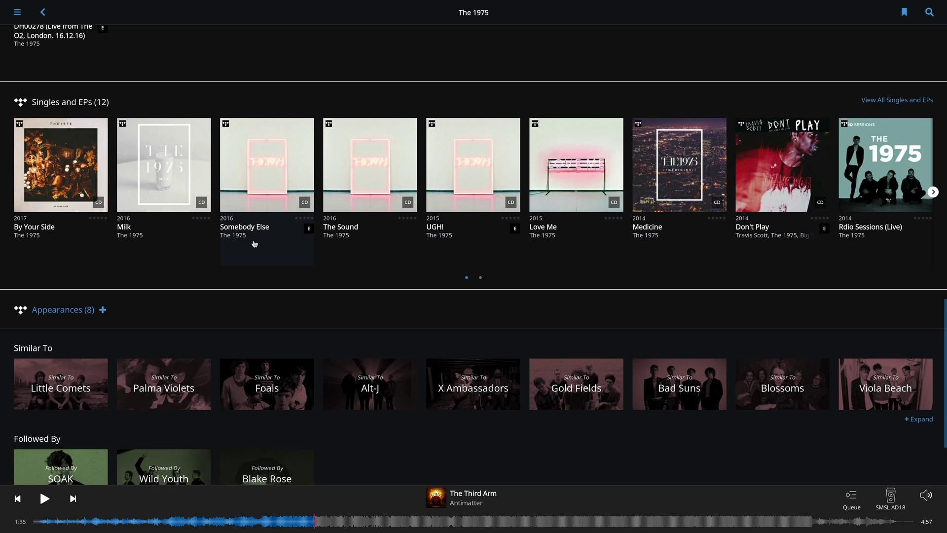
scroll(255, 243, "down", 2)
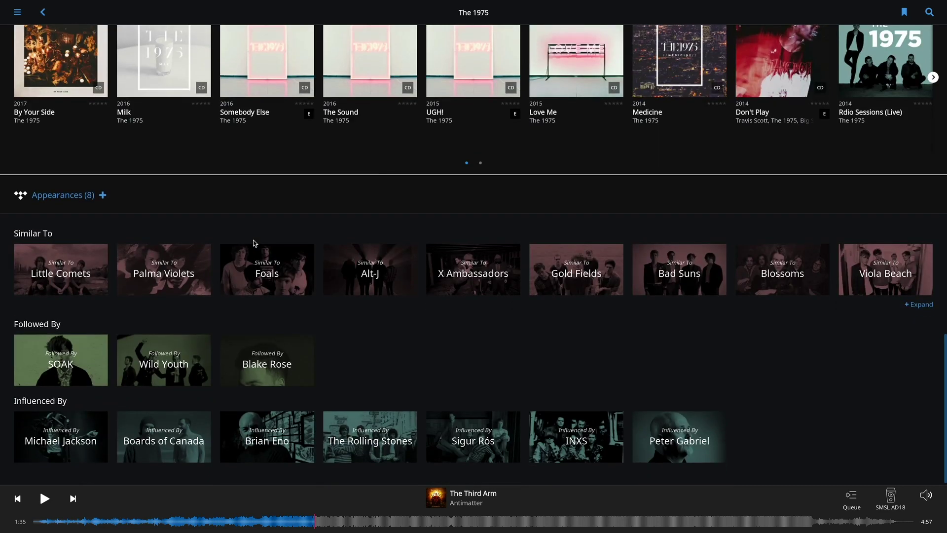
left_click(103, 195)
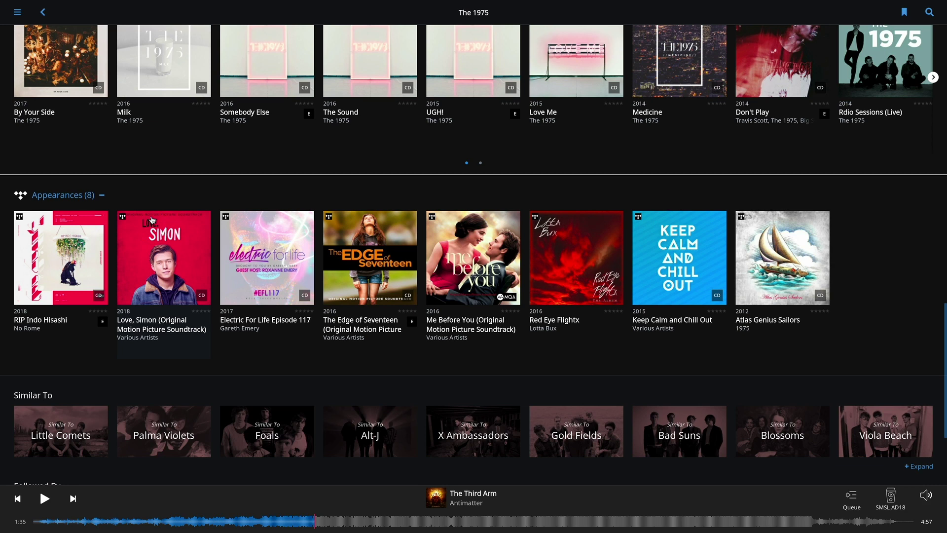
scroll(152, 220, "down", 3)
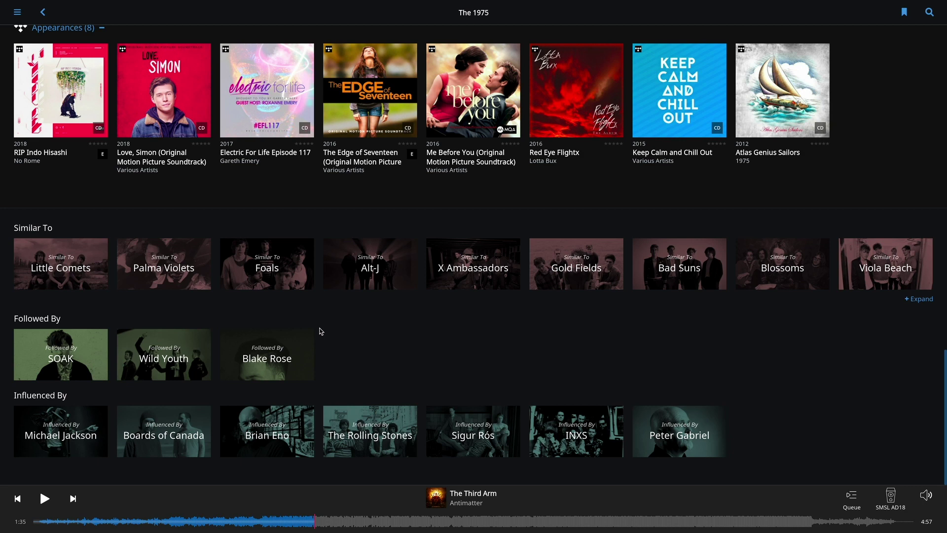
Browse the internet radio stations, the playlists and the tags collection in turn.
left_click(18, 12)
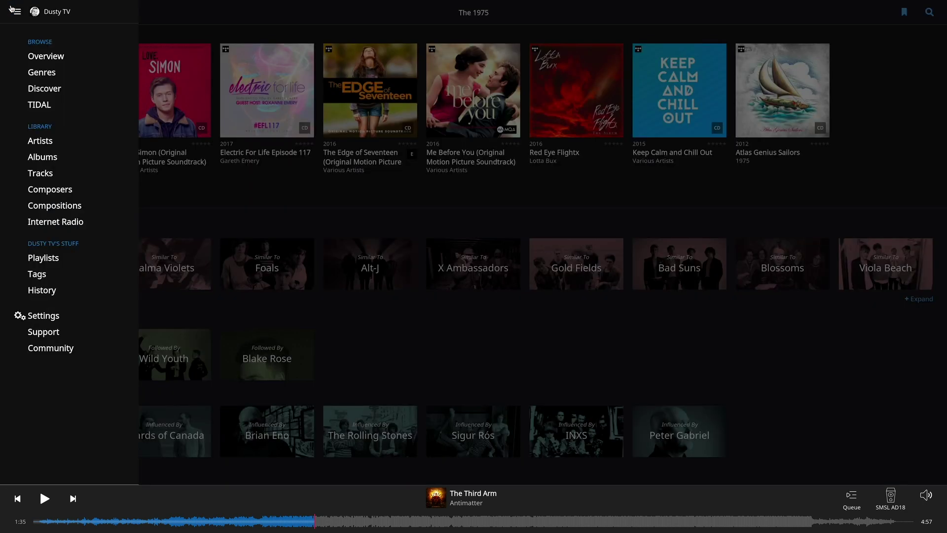
left_click(56, 221)
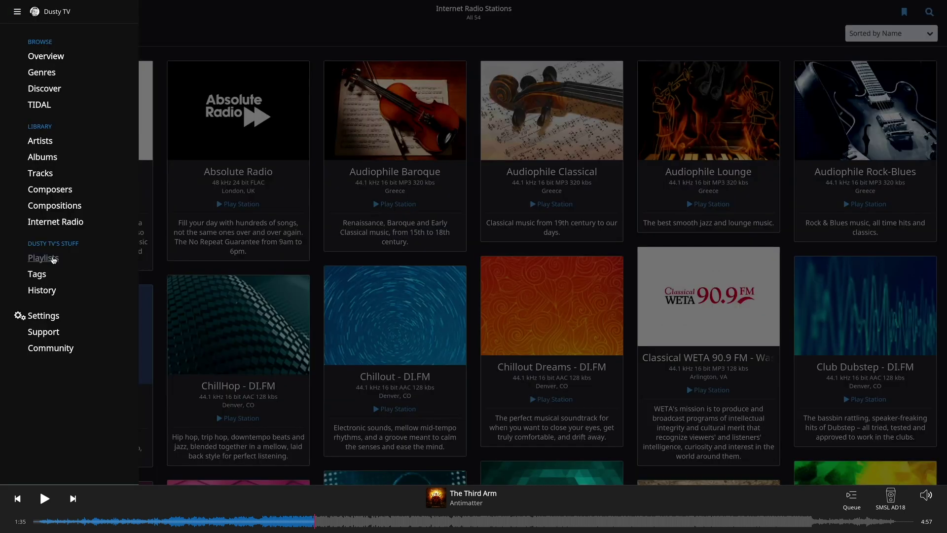
left_click(44, 258)
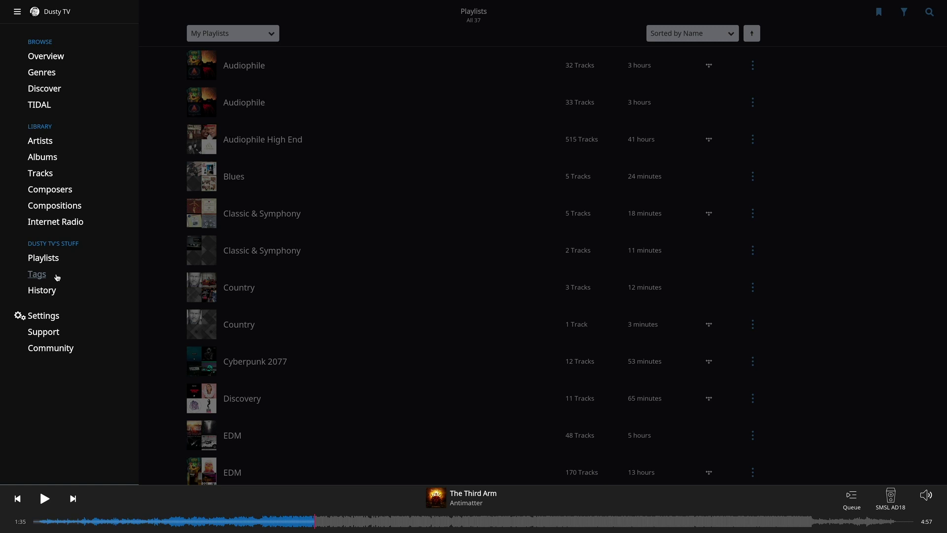
left_click(36, 274)
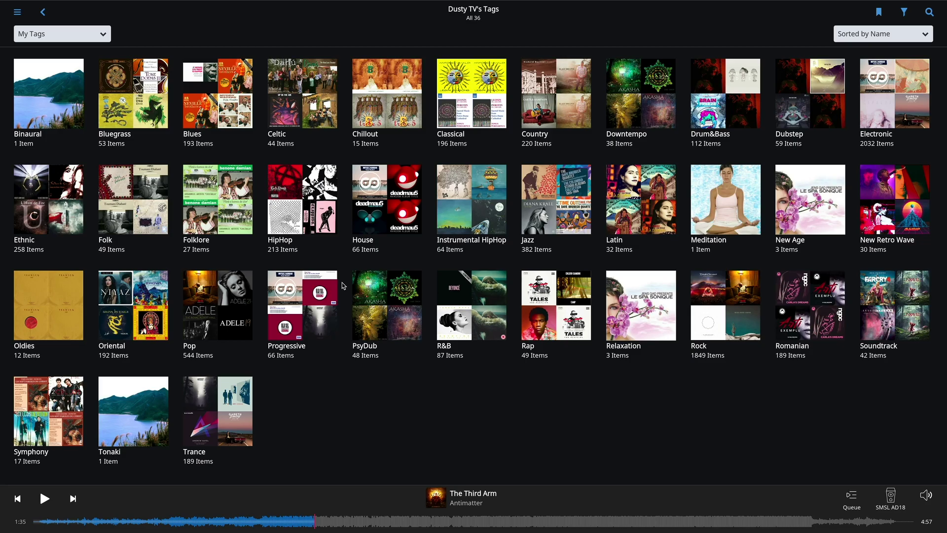
Search the music catalogue for "antimatter".
key("ctrl+f")
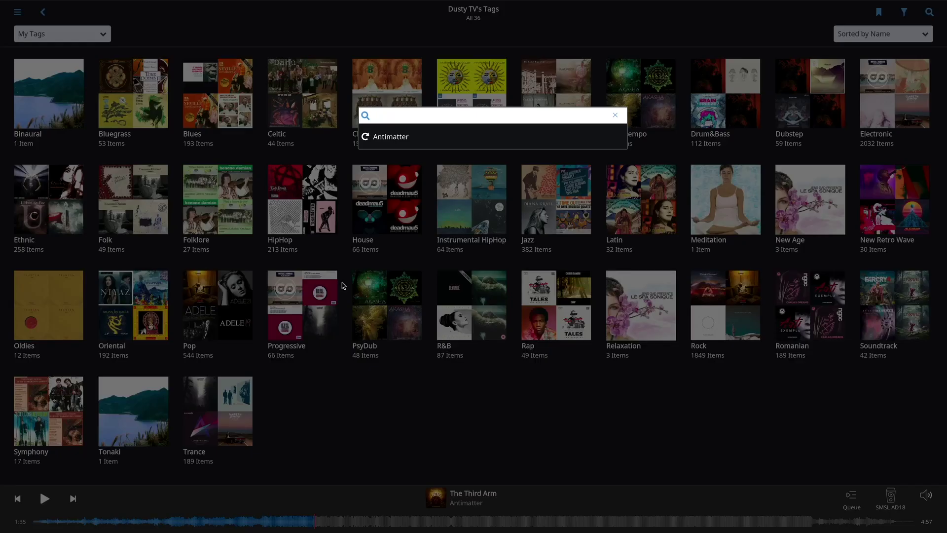
type("antim")
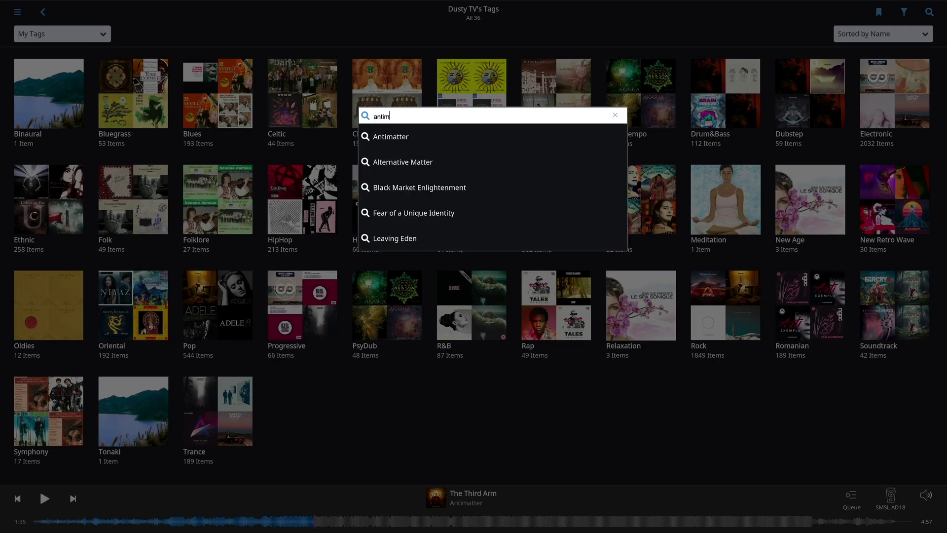
type("atter")
key("Return")
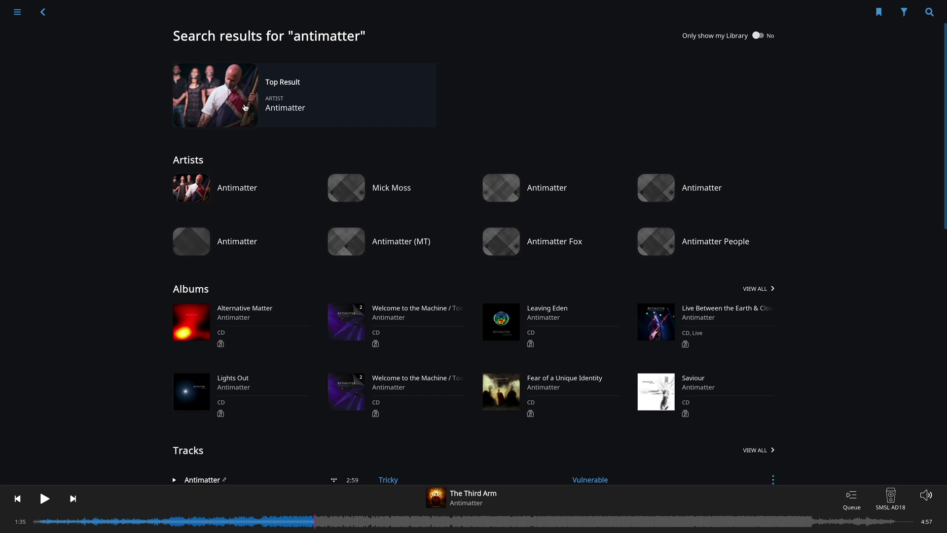
Examine the search results from artists through compositions, and view the top-result artist Antimatter's page down to concerts and top tracks.
scroll(130, 214, "down", 1)
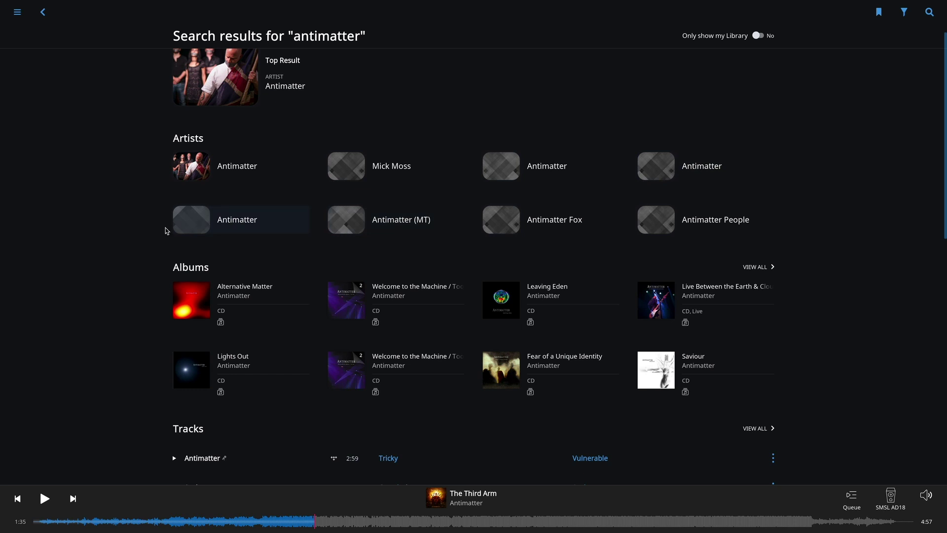
scroll(140, 305, "down", 1)
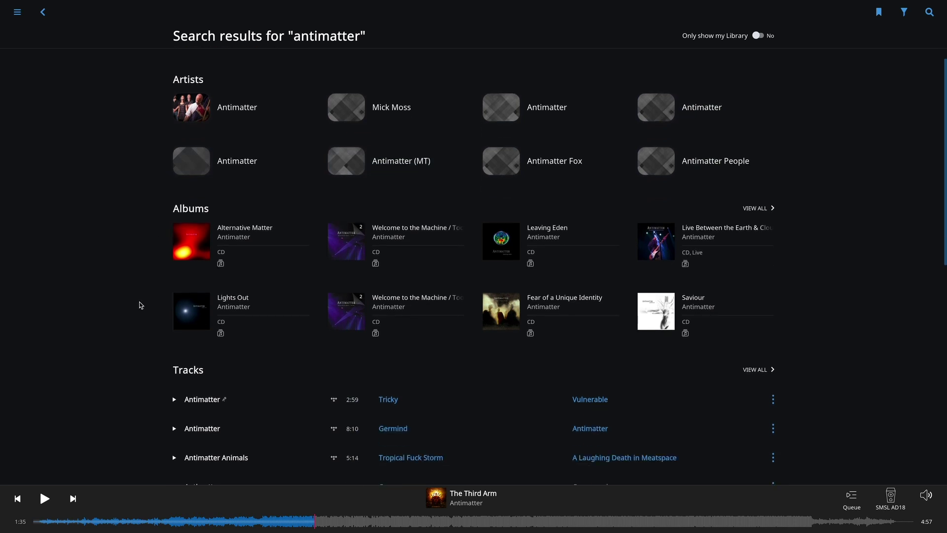
scroll(140, 305, "down", 1)
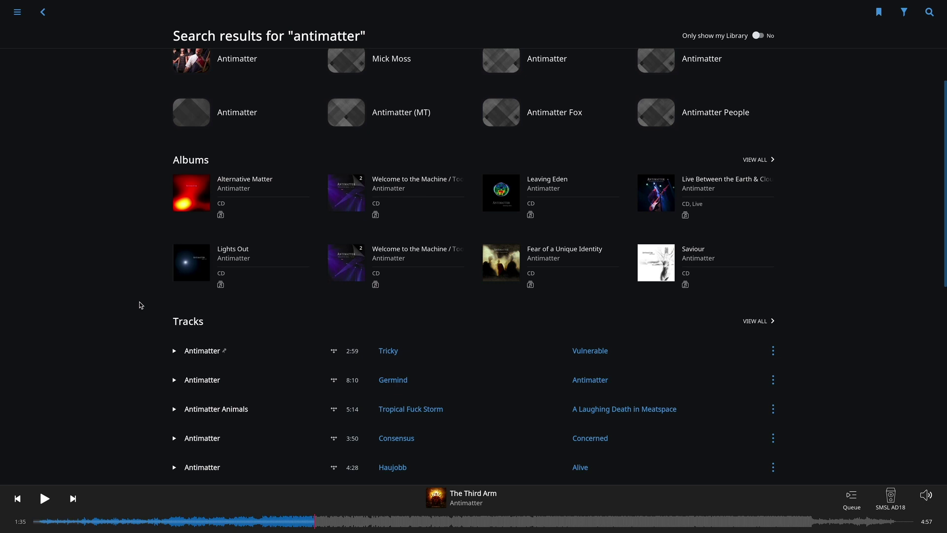
scroll(140, 305, "down", 3)
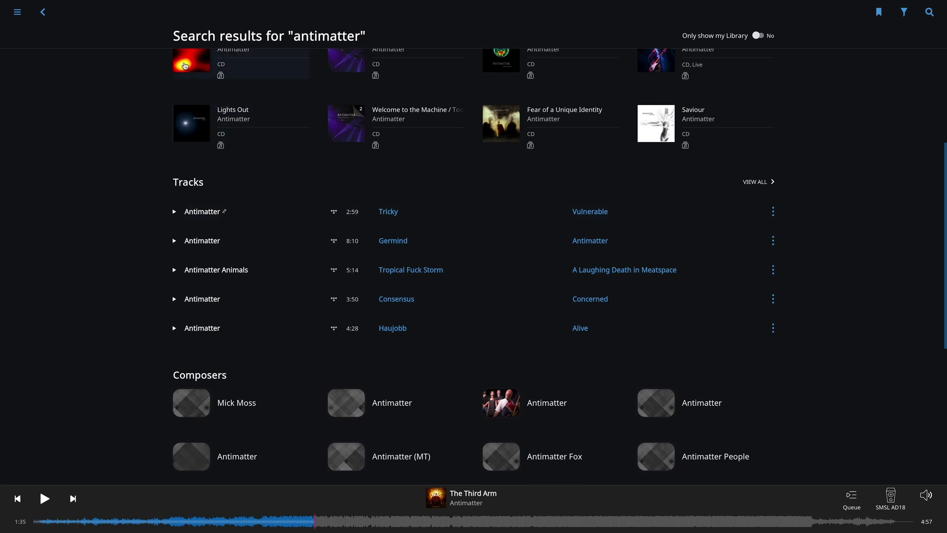
scroll(130, 295, "down", 3)
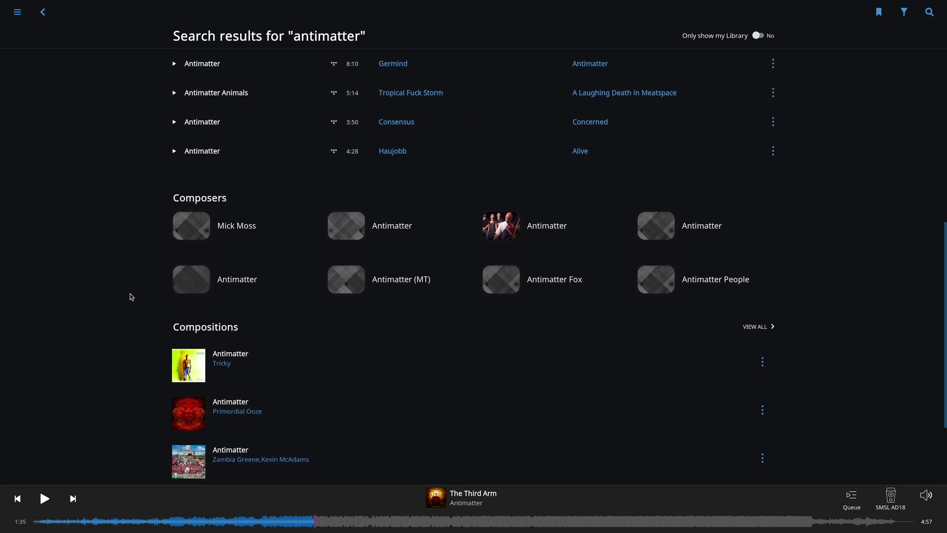
scroll(138, 327, "down", 3)
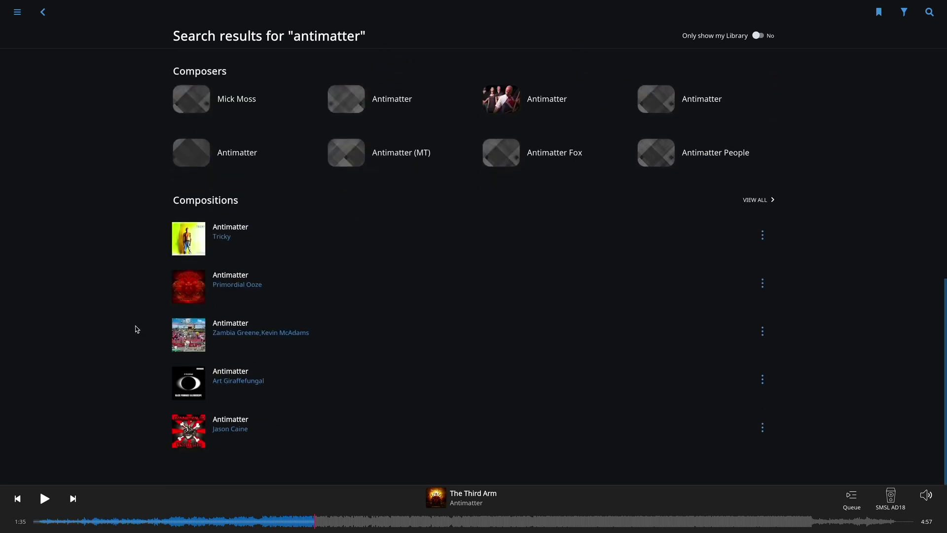
scroll(137, 329, "up", 6)
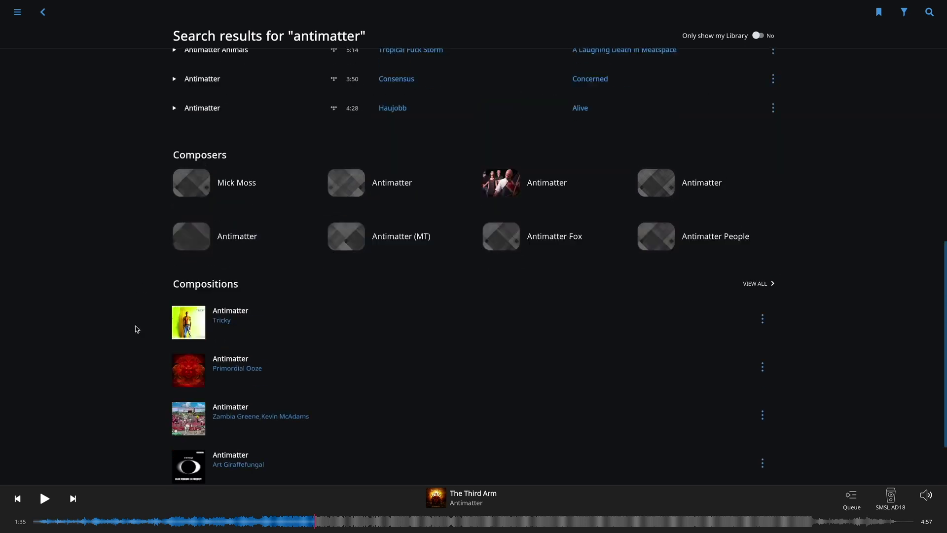
left_click(225, 105)
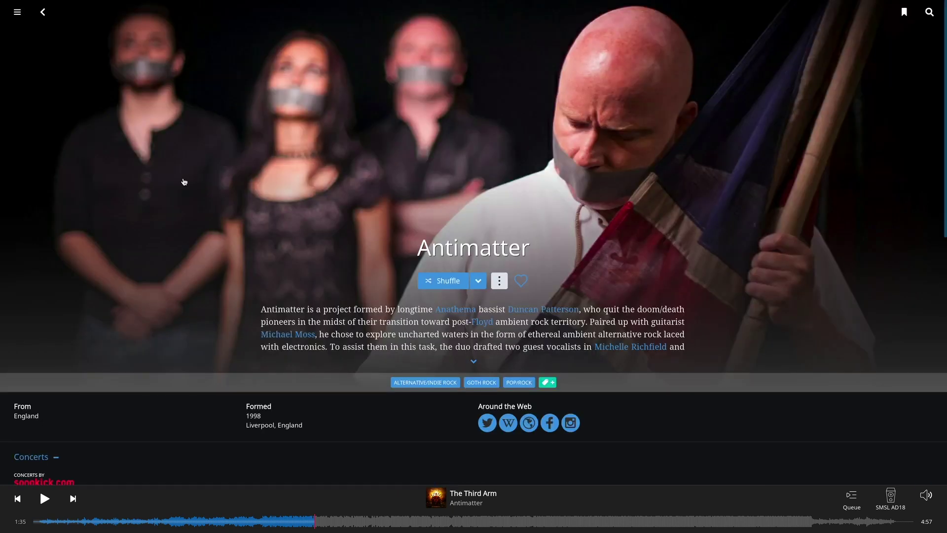
scroll(177, 275, "down", 5)
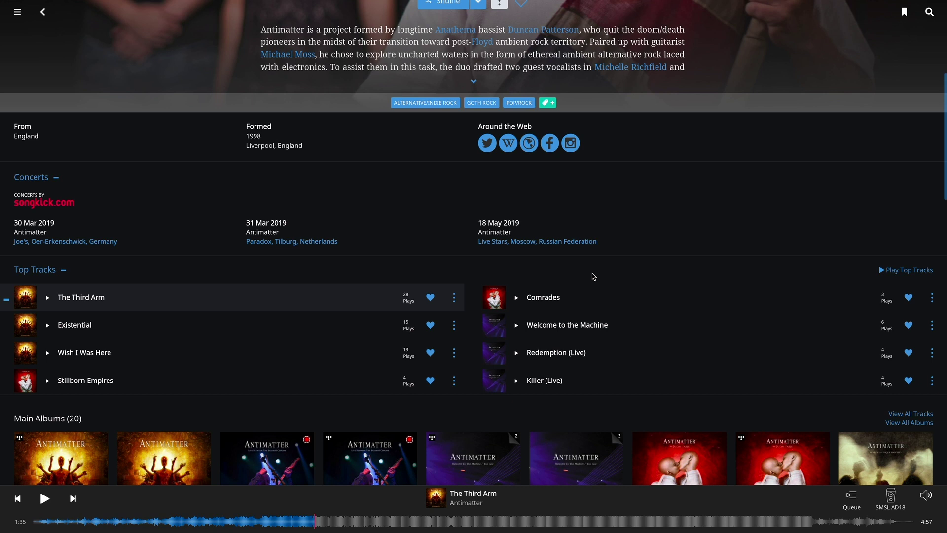
Group the Aune T1 and NuPrime uDSD zones with SMSL AD18, and briefly play The Third Arm on the group before pausing it.
left_click(901, 504)
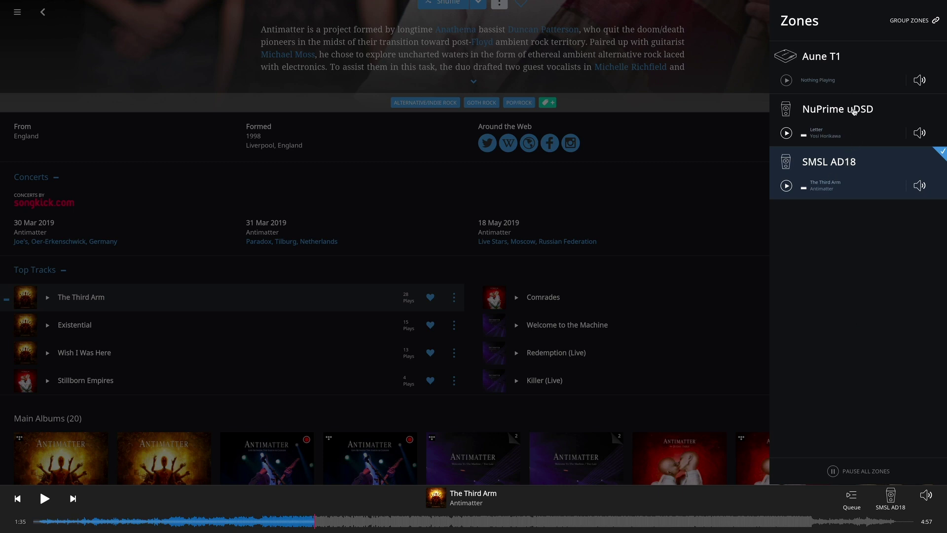
left_click(910, 22)
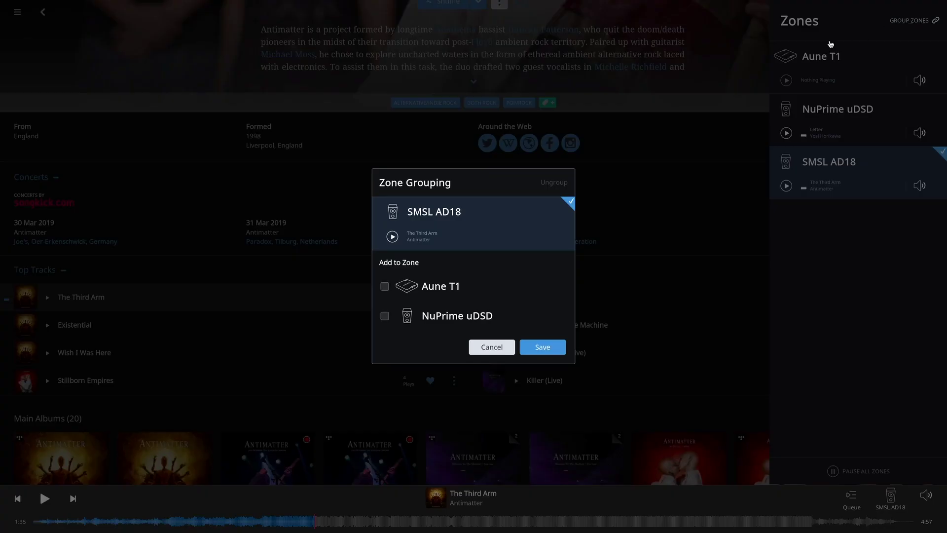
left_click(384, 287)
left_click(384, 316)
left_click(541, 347)
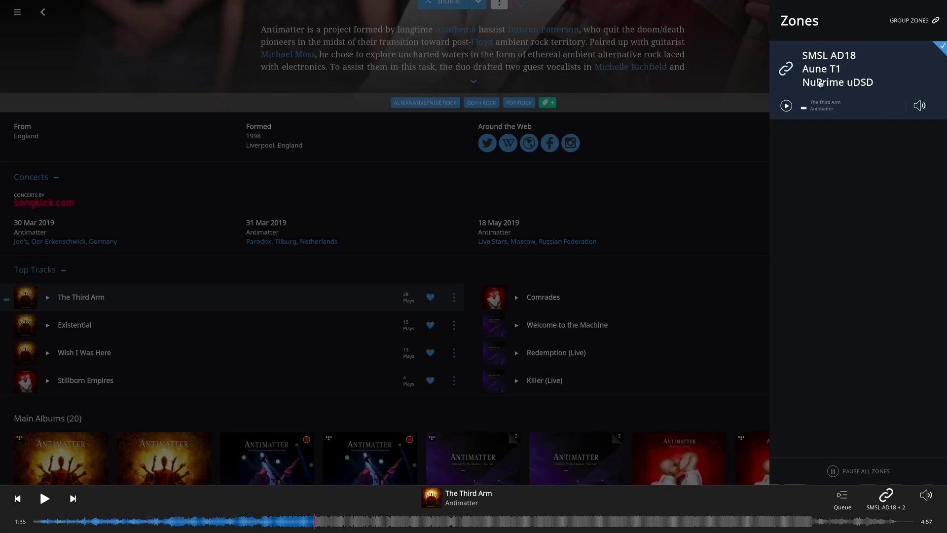
left_click(45, 499)
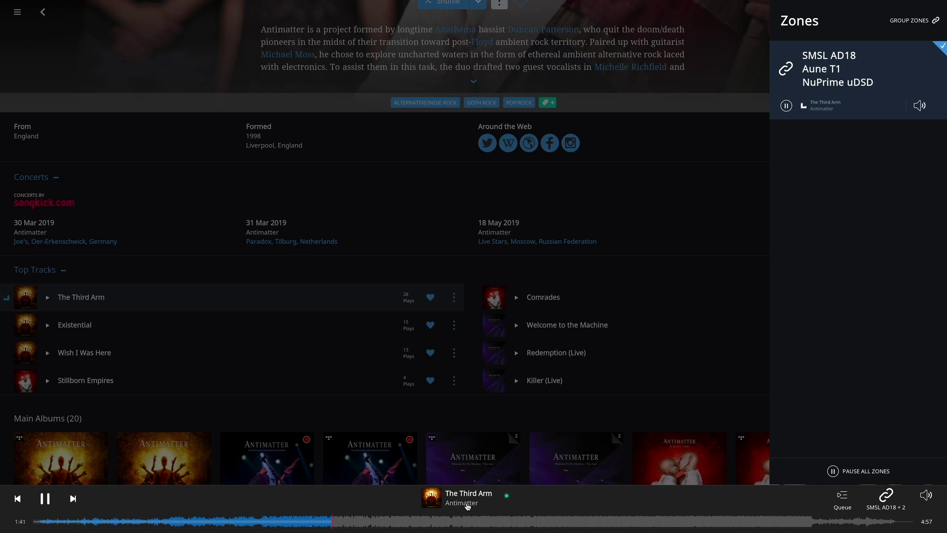
left_click(44, 498)
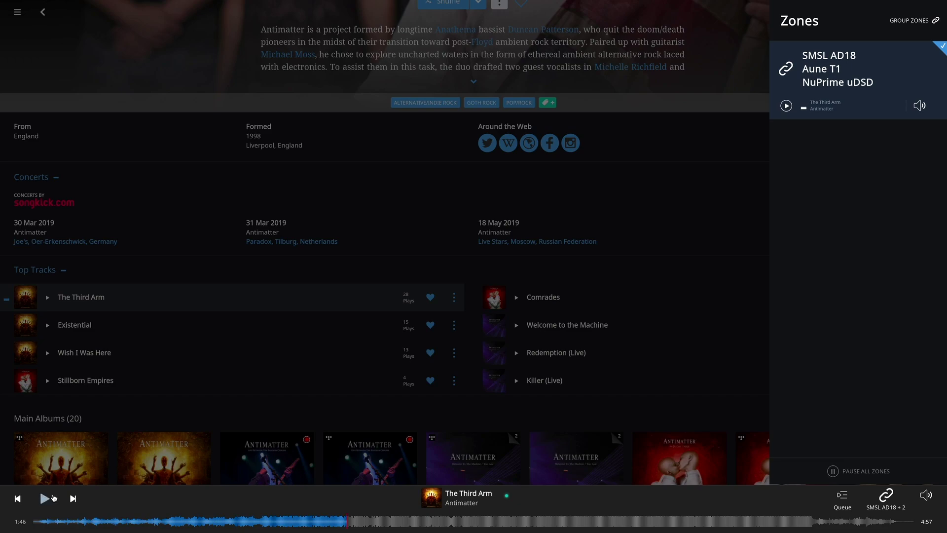
Remove Aune T1 and NuPrime uDSD from the SMSL AD18 zone group.
left_click(909, 20)
left_click(384, 286)
left_click(384, 316)
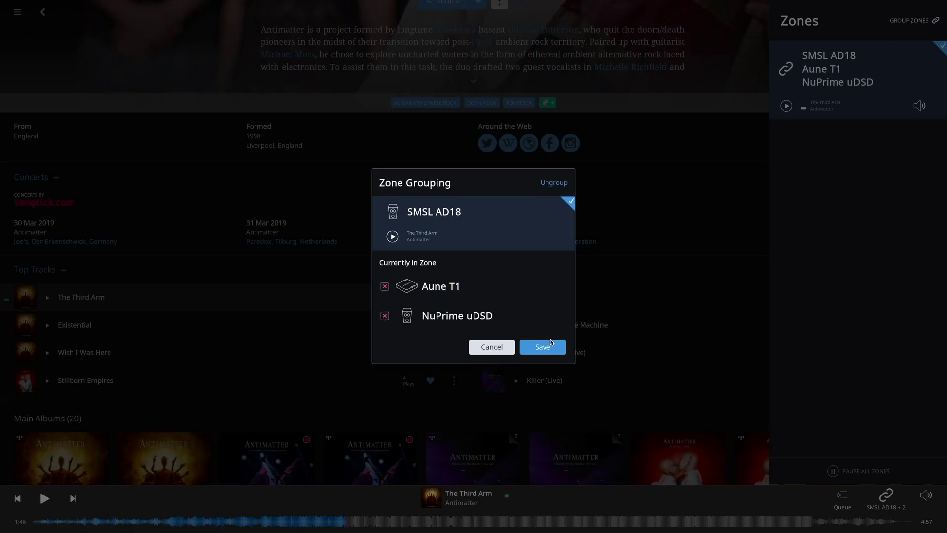
left_click(542, 346)
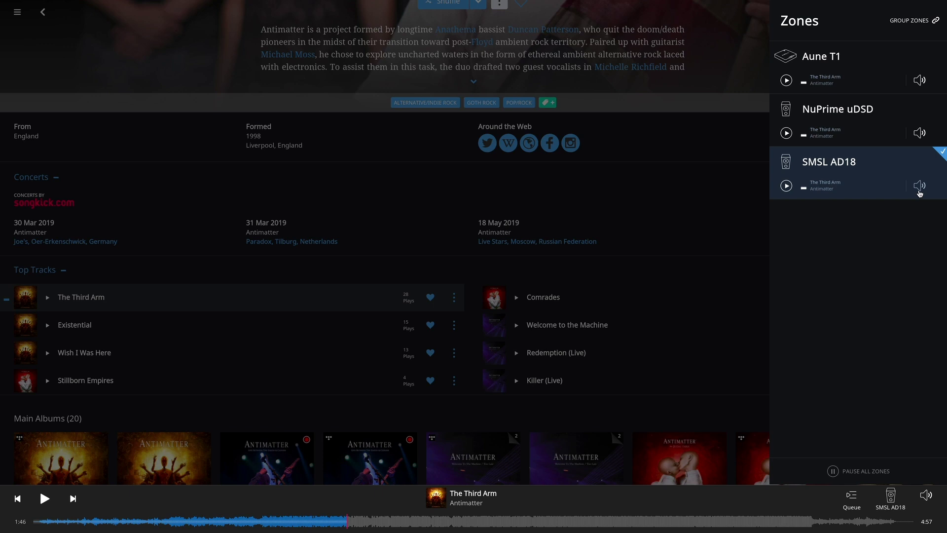
Select the Aune T1 zone and review its zone settings and device setup, including the advanced options, without saving changes.
left_click(921, 83)
left_click(922, 82)
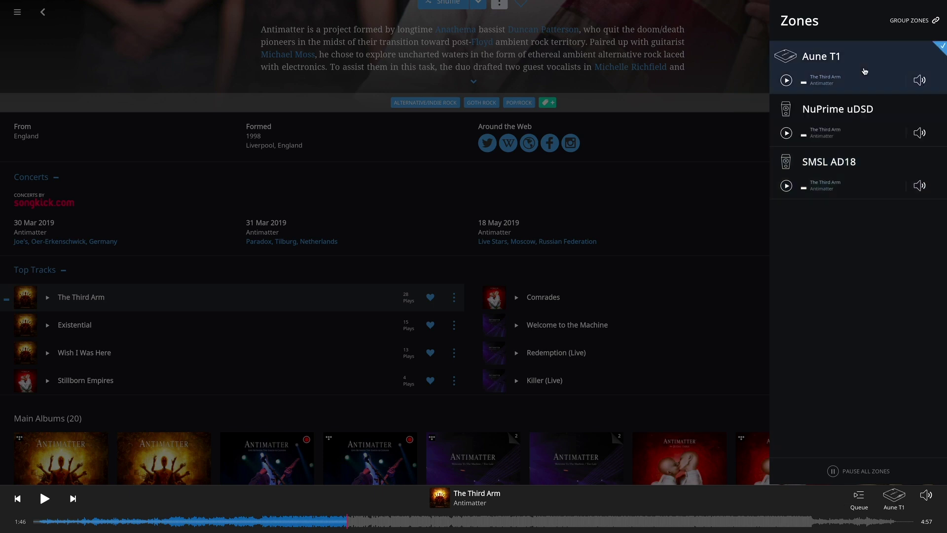
left_click(922, 81)
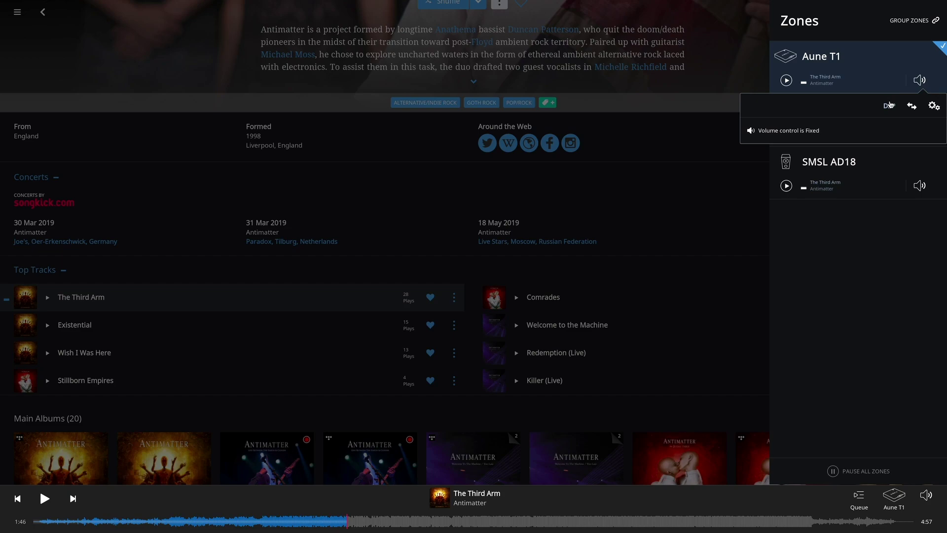
left_click(933, 105)
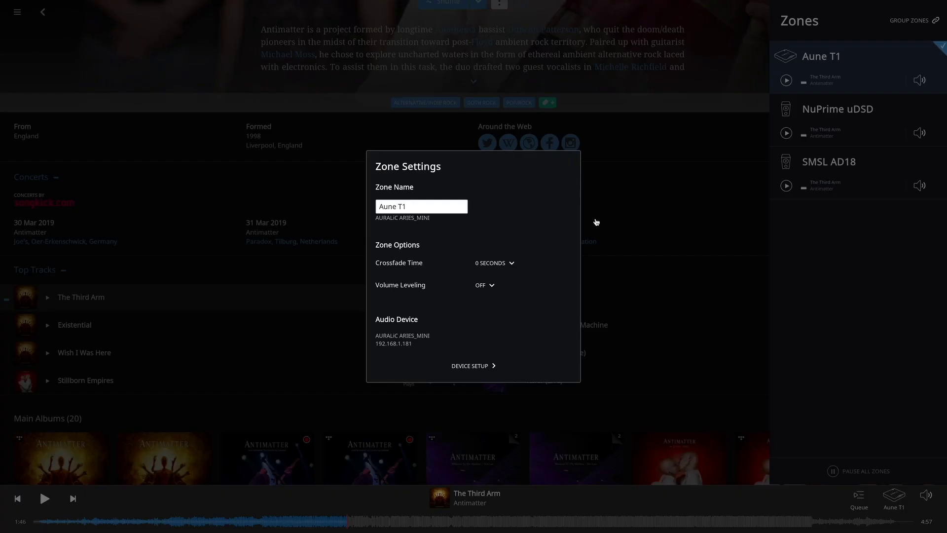
left_click(469, 365)
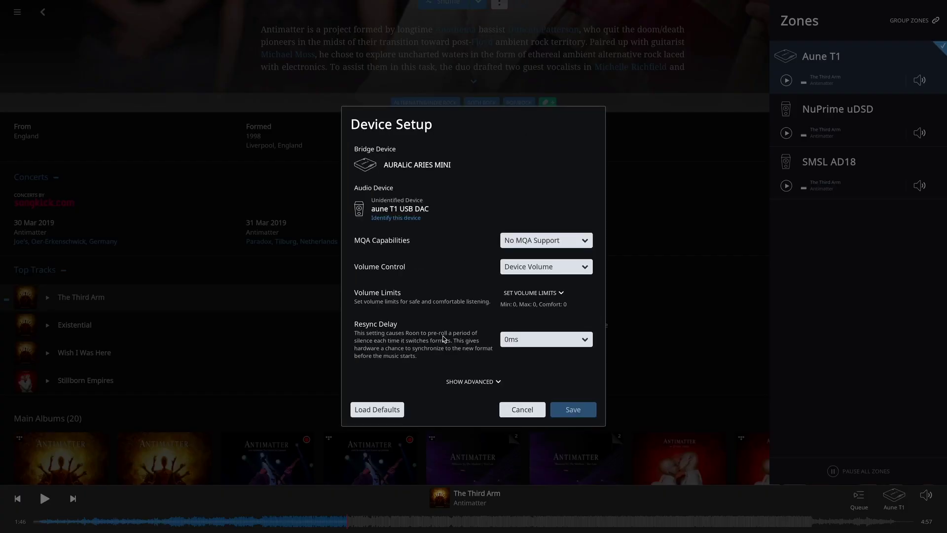
left_click(466, 381)
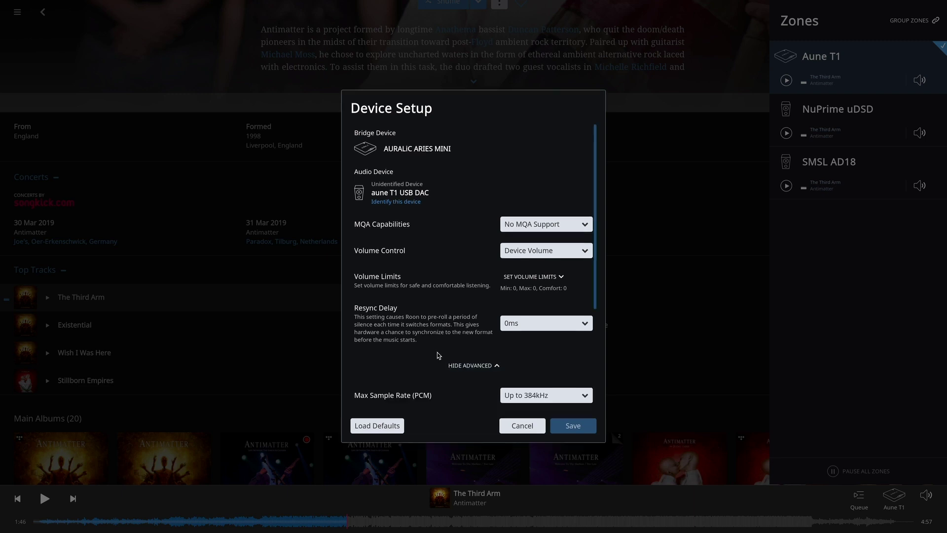
scroll(439, 356, "down", 3)
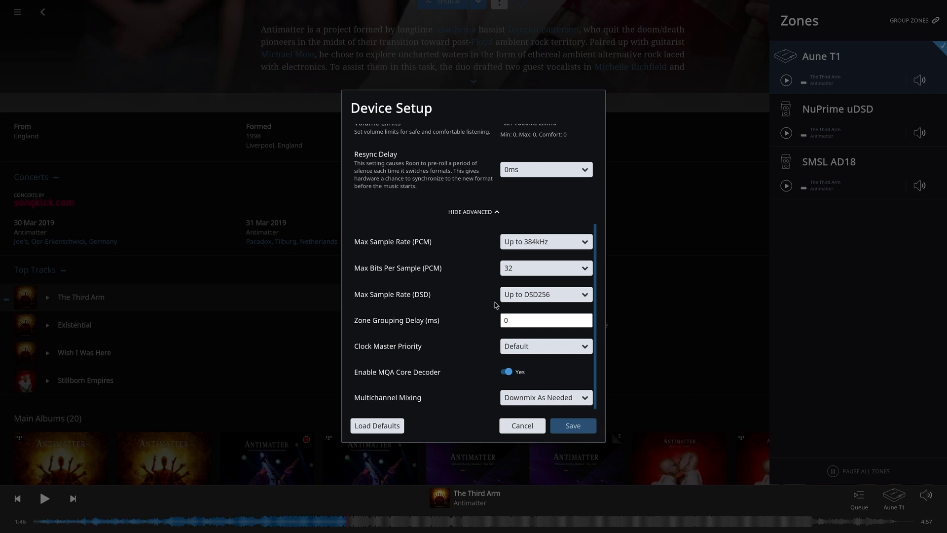
left_click(523, 427)
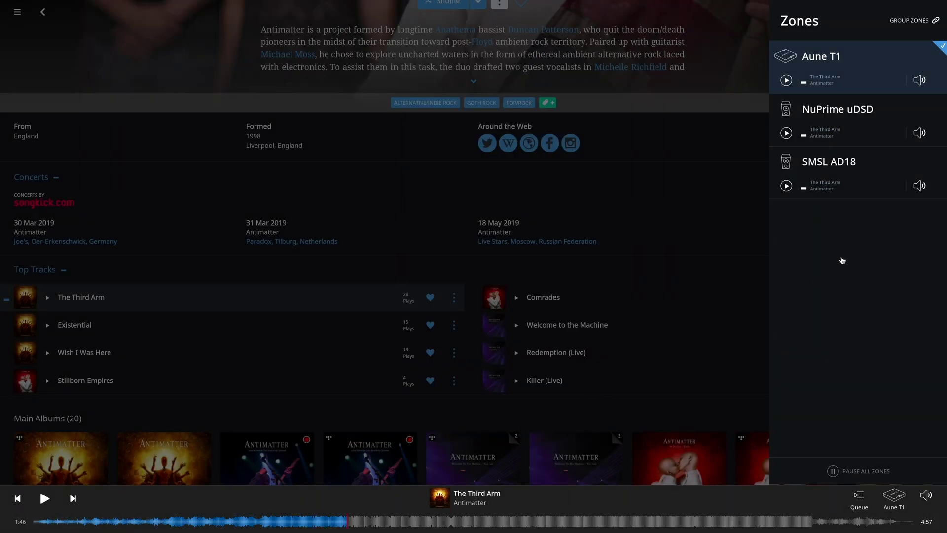
Open the Aune T1 zone's DSP settings and view Headroom Management, Sample Rate Conversion and Parametric EQ in turn.
left_click(920, 81)
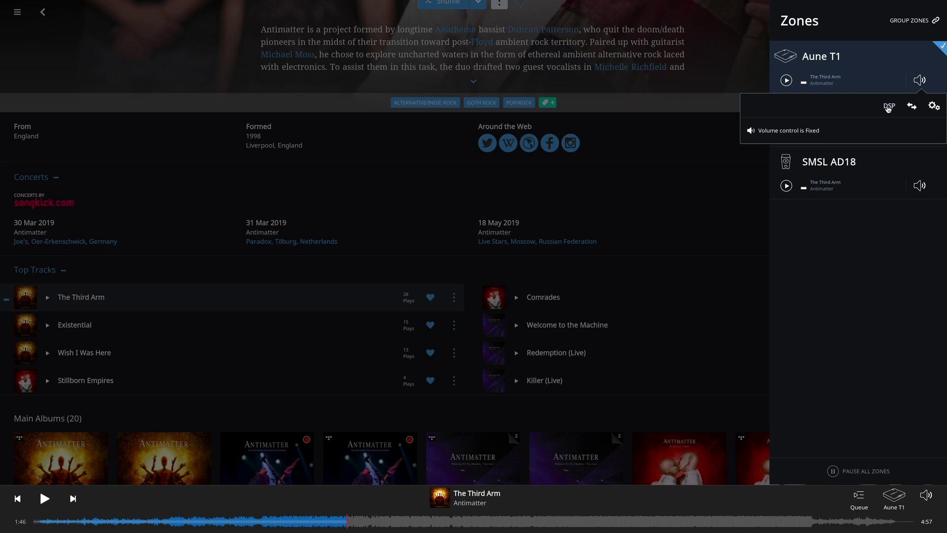
left_click(880, 65)
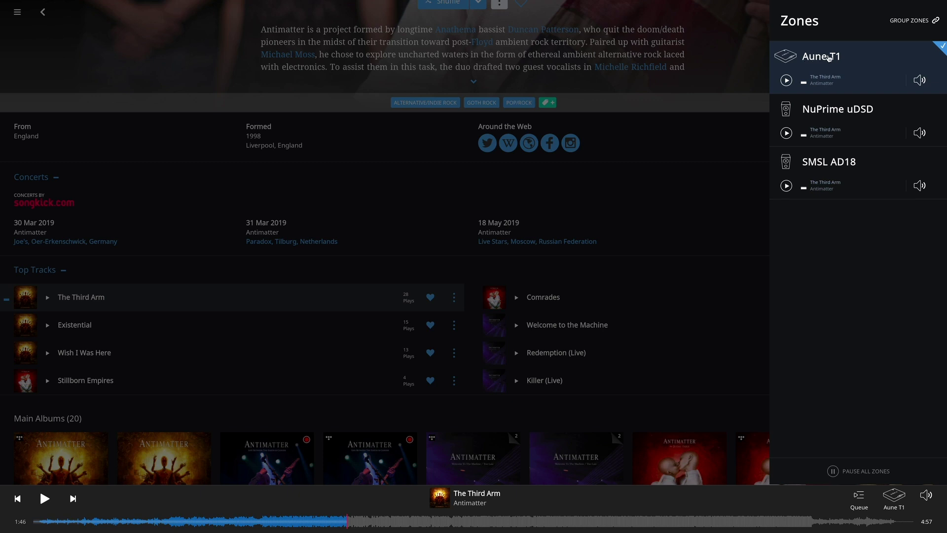
left_click(920, 80)
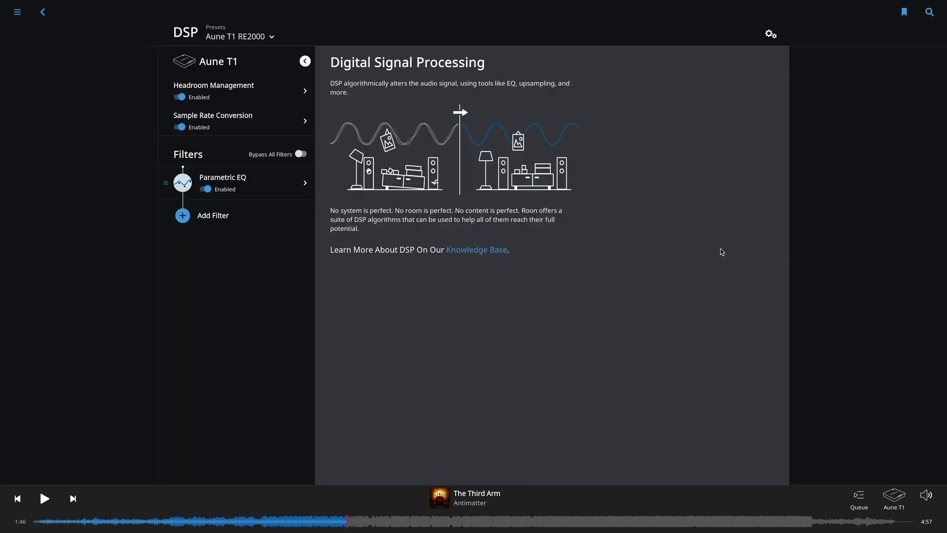
left_click(243, 96)
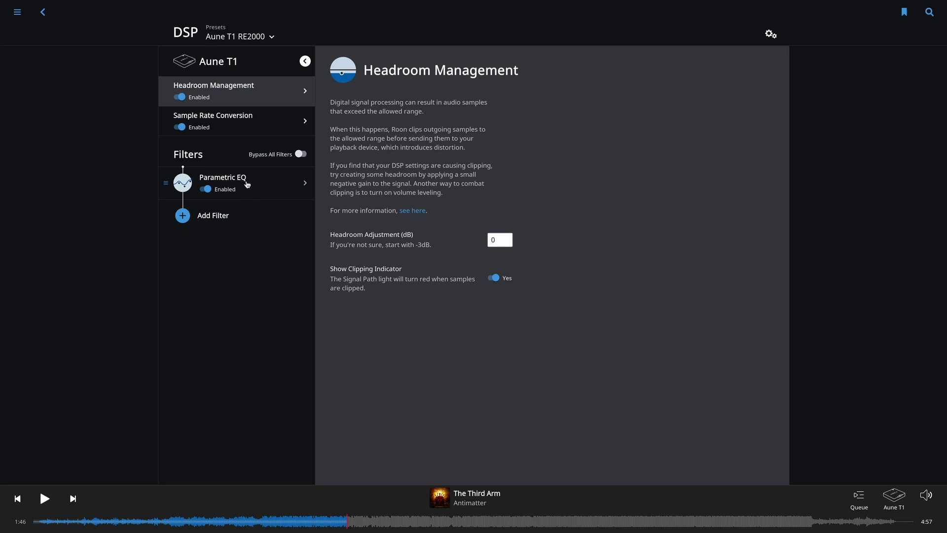
left_click(248, 117)
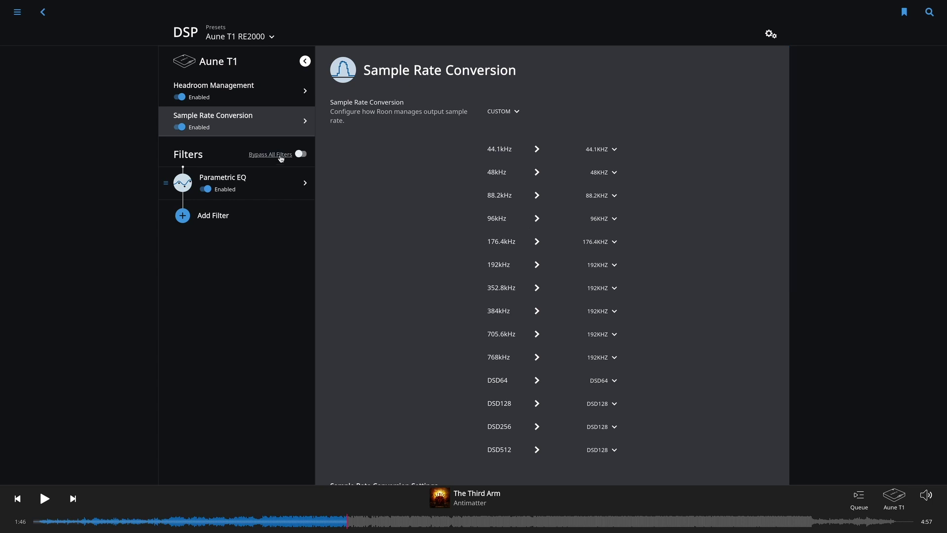
left_click(268, 192)
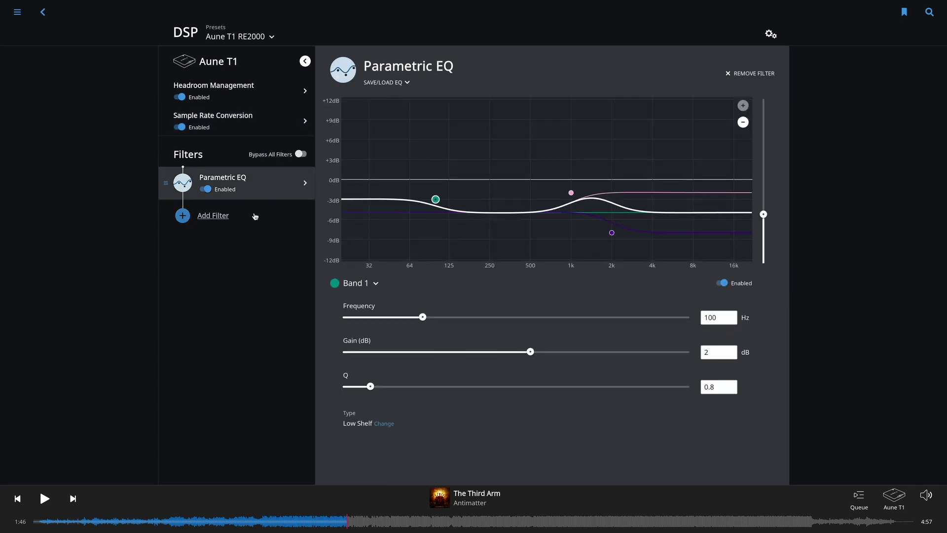
View the list of DSP filters available to add, and bring up the saved presets of the Parametric EQ.
left_click(223, 217)
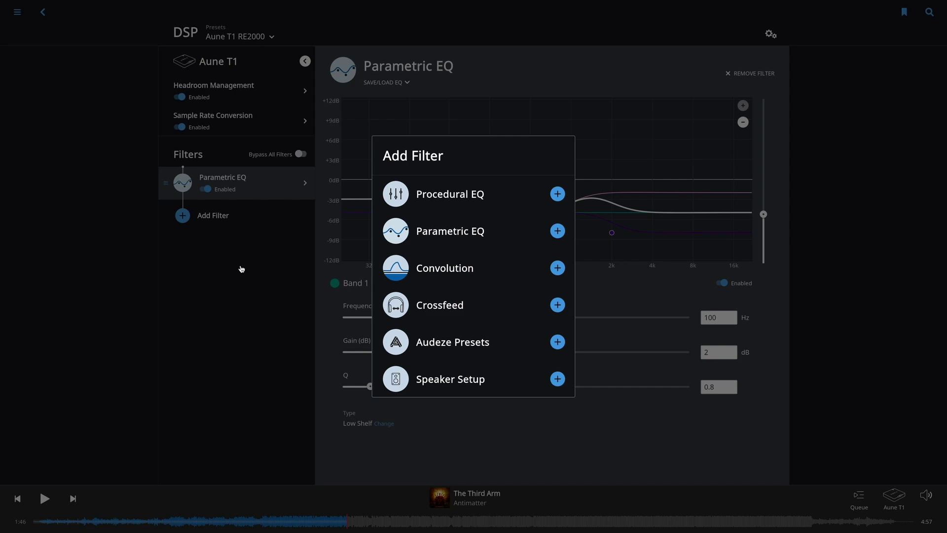
left_click(241, 268)
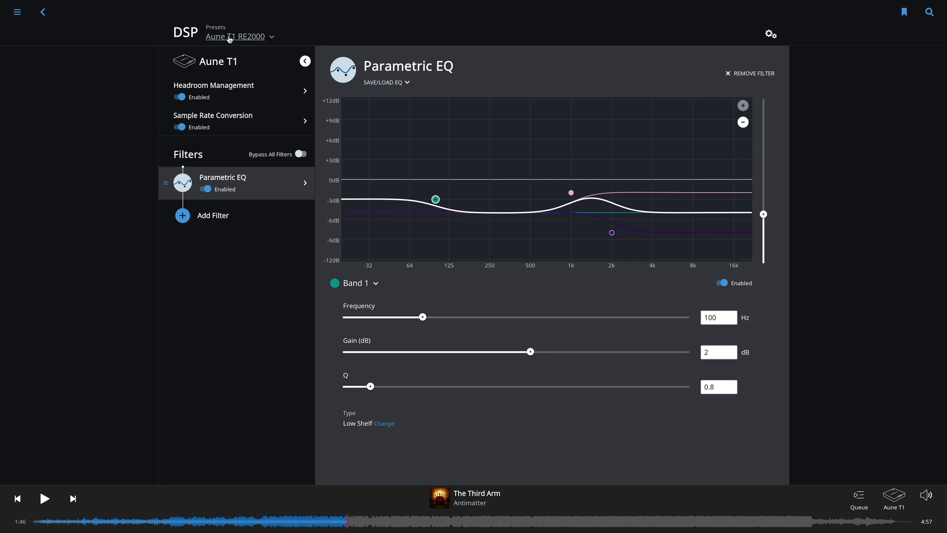
left_click(403, 84)
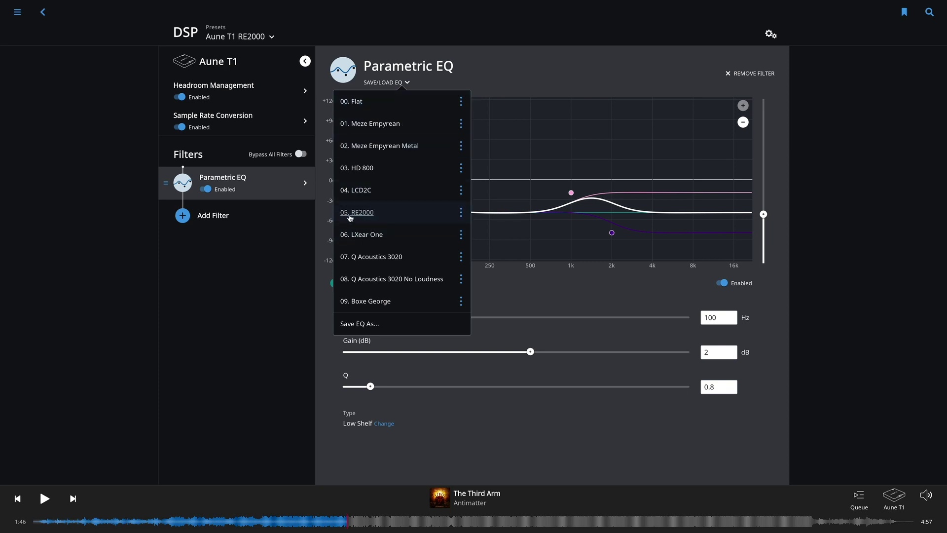
Dismiss the EQ presets, view the Parametric EQ's list of bands, and leave the DSP settings.
left_click(262, 289)
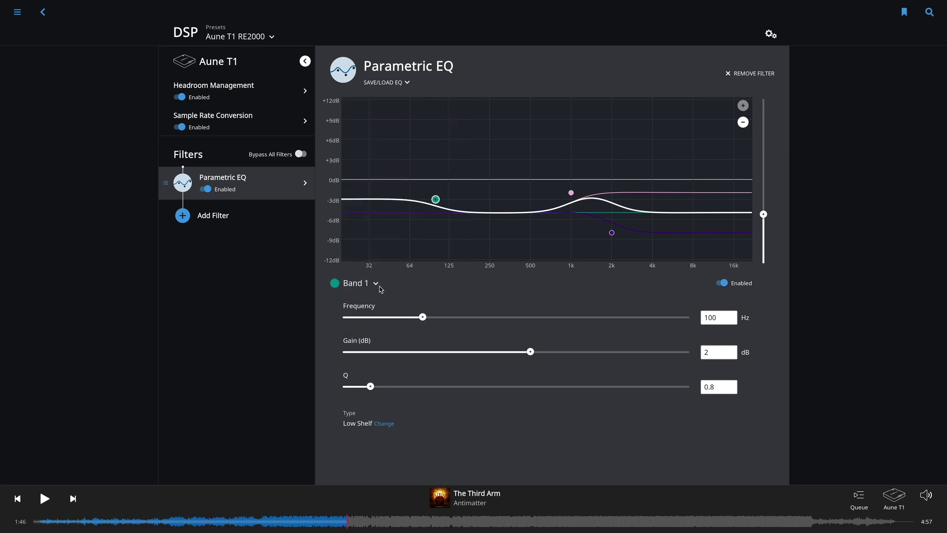
left_click(365, 284)
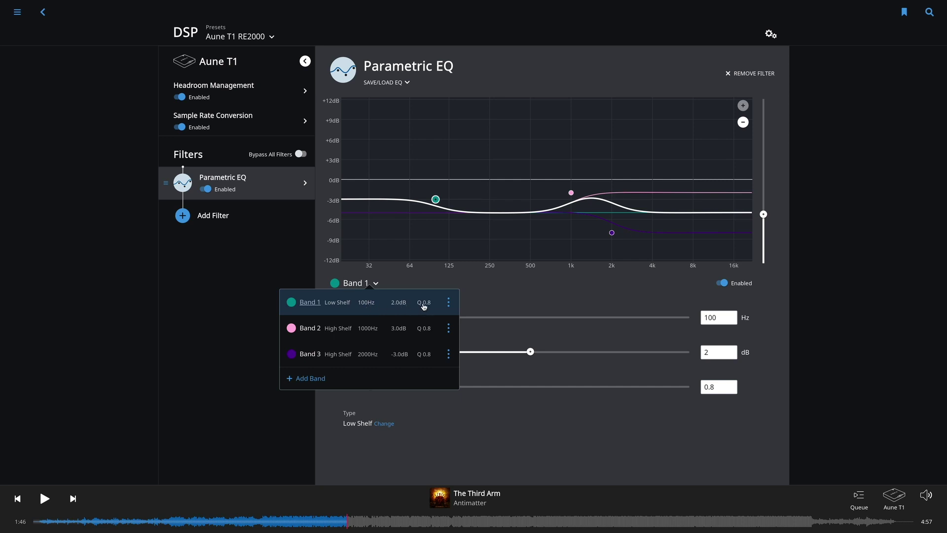
left_click(237, 335)
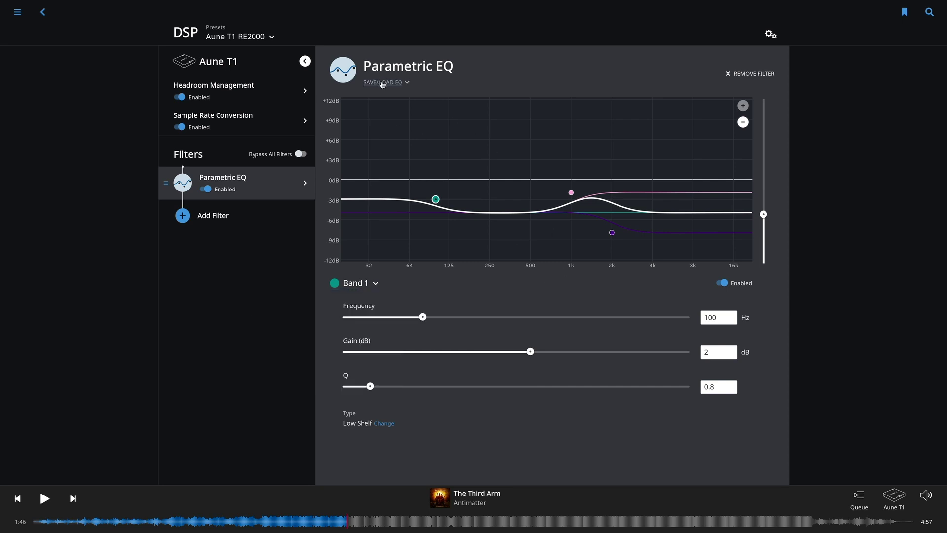
left_click(47, 21)
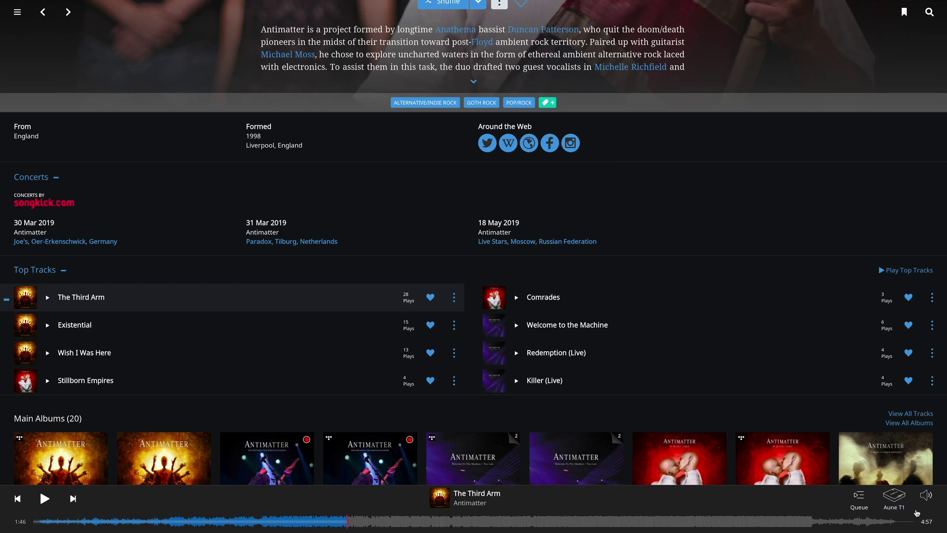
Switch the active playback zone to SMSL AD18 and return to the Antimatter artist page.
left_click(893, 499)
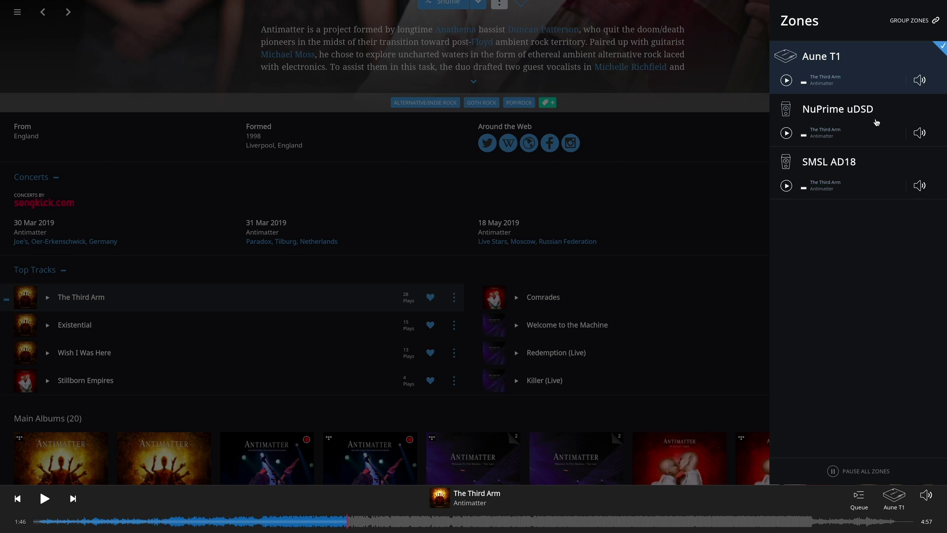
left_click(849, 169)
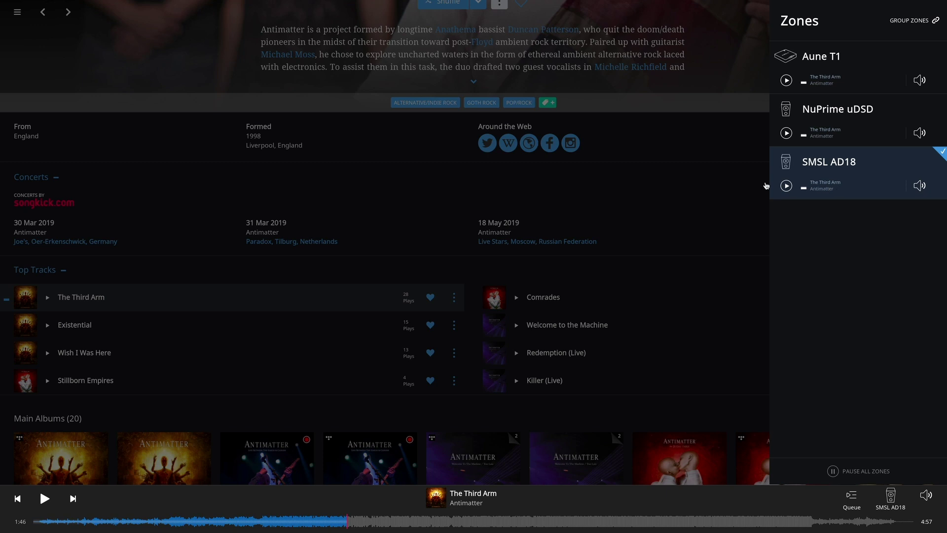
left_click(670, 167)
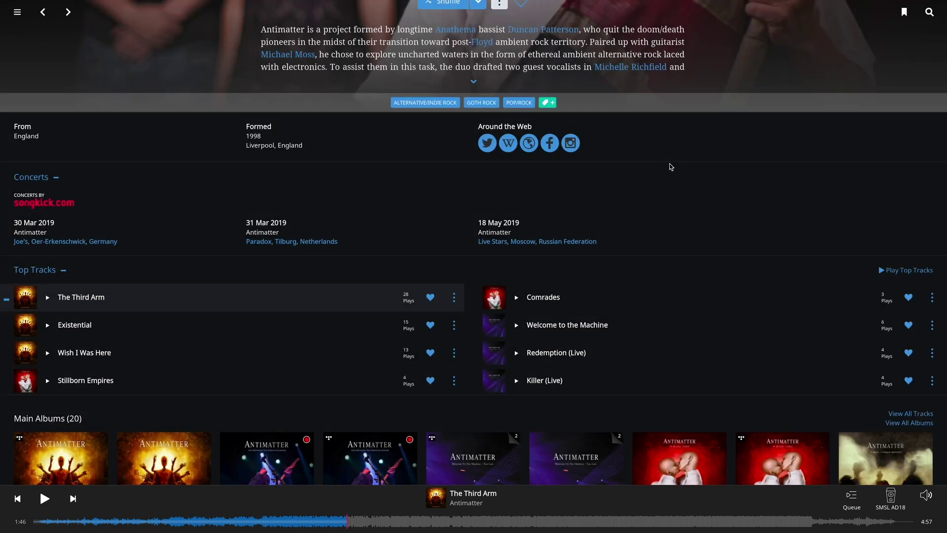
Open the application settings and review the General browsing preferences, Storage folders and connected Services.
left_click(17, 12)
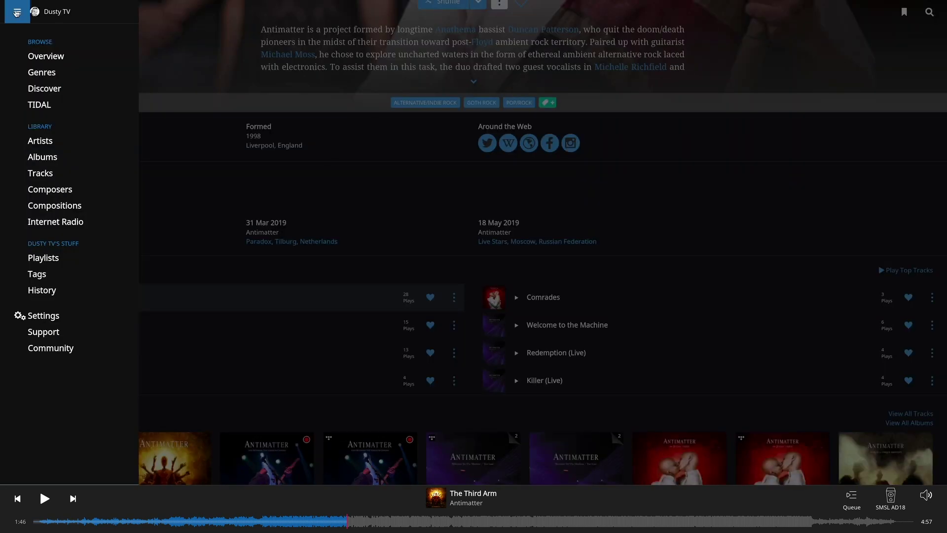
left_click(43, 315)
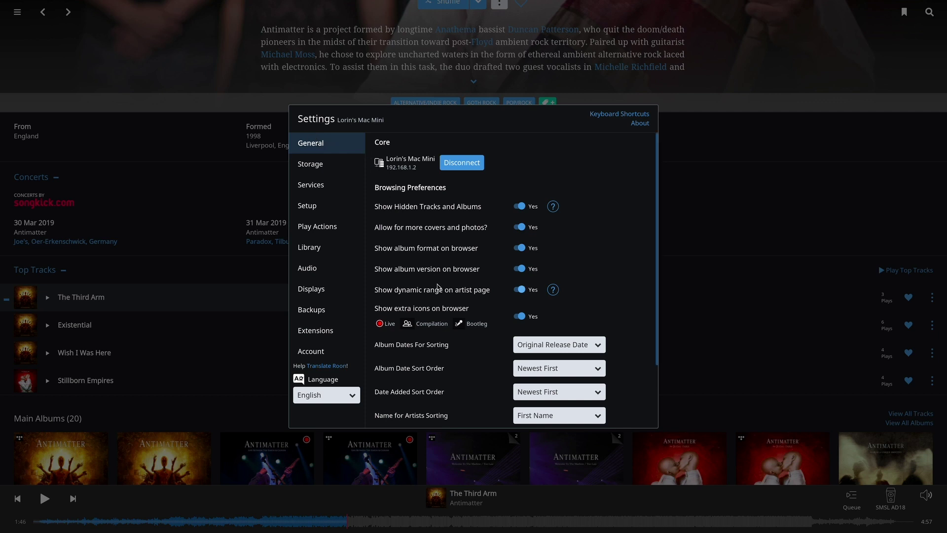
scroll(437, 287, "down", 4)
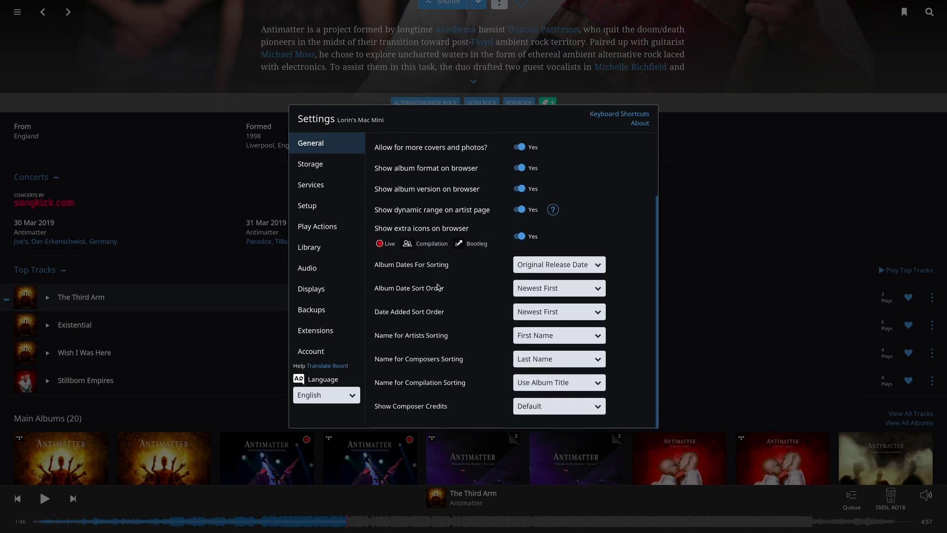
left_click(332, 170)
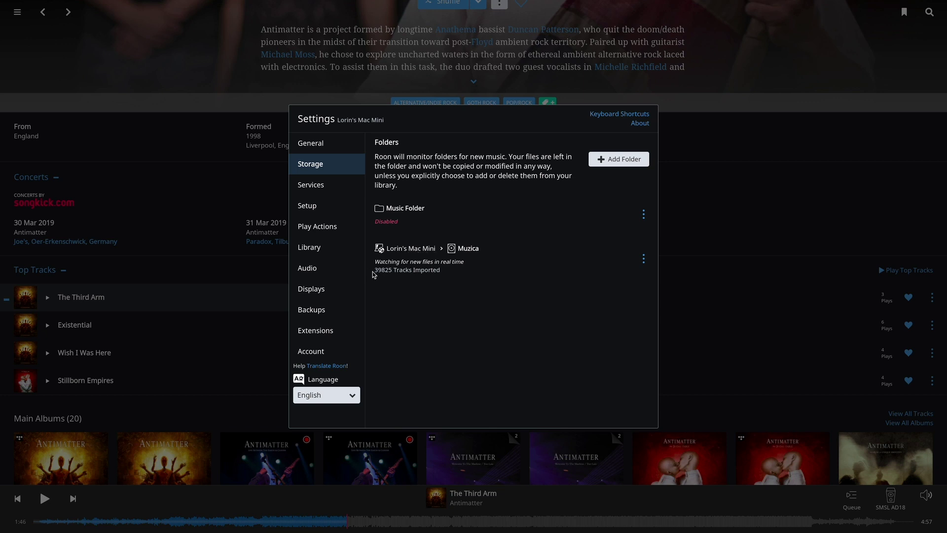
left_click(333, 189)
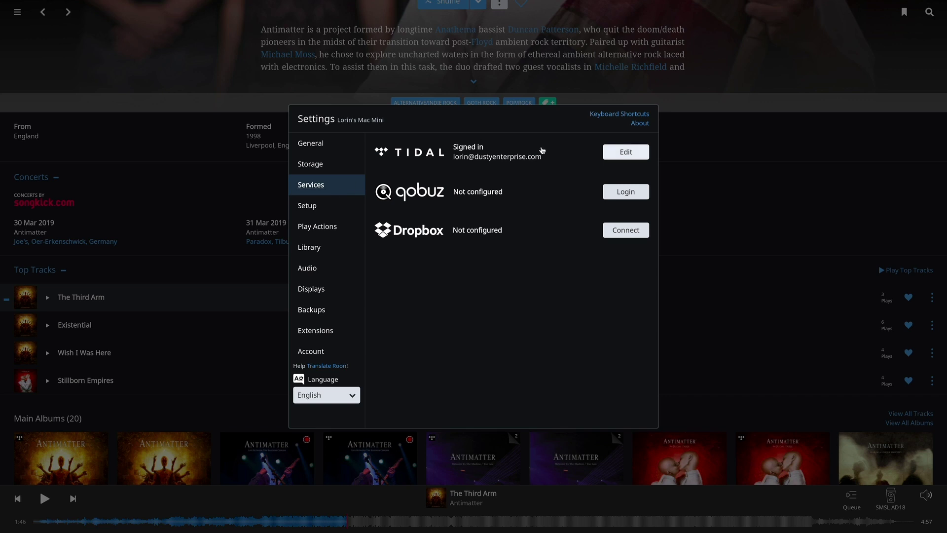
Review the Setup settings, including the available themes without changing the selection, and the Library settings.
left_click(332, 215)
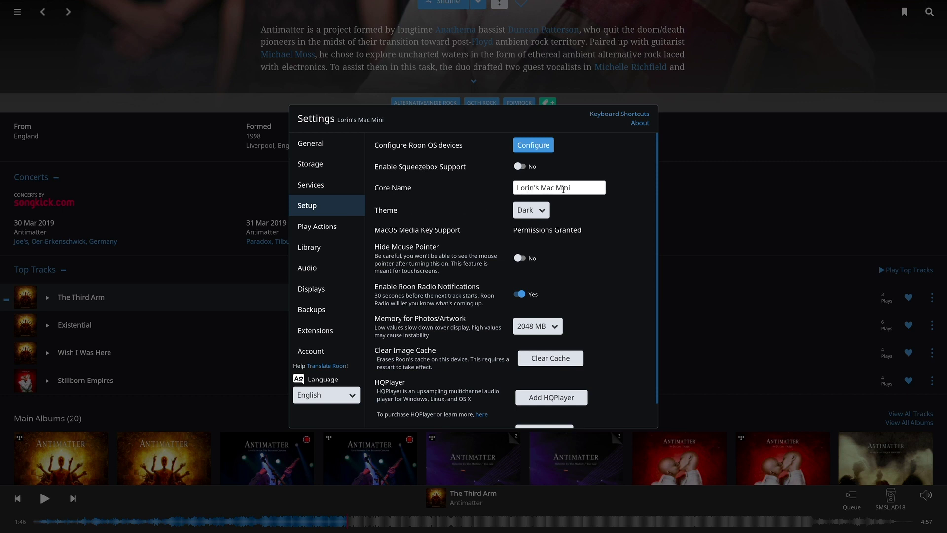
left_click(531, 210)
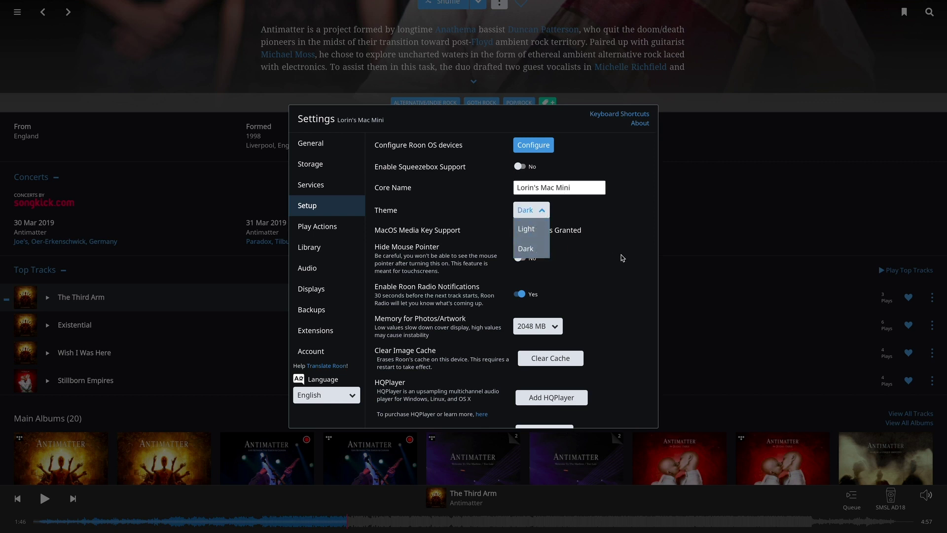
left_click(635, 242)
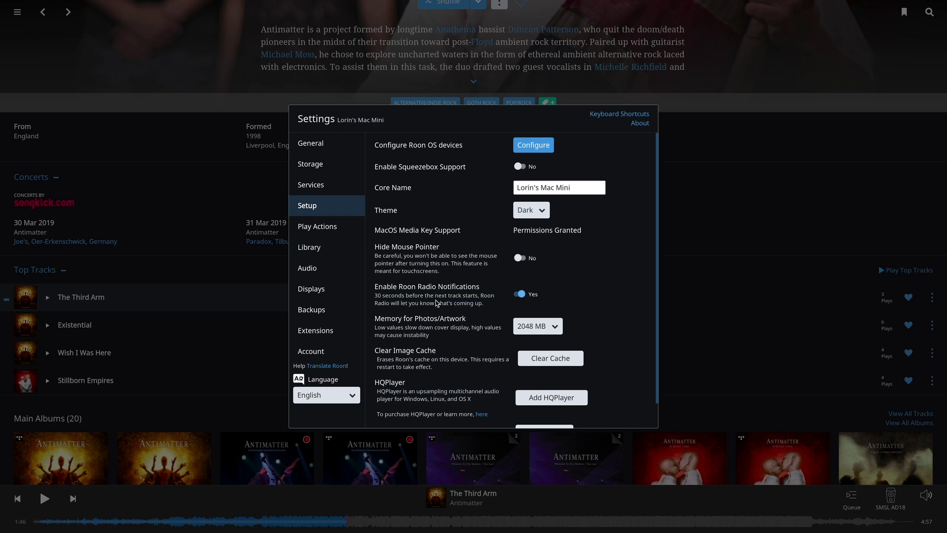
scroll(437, 302, "down", 1)
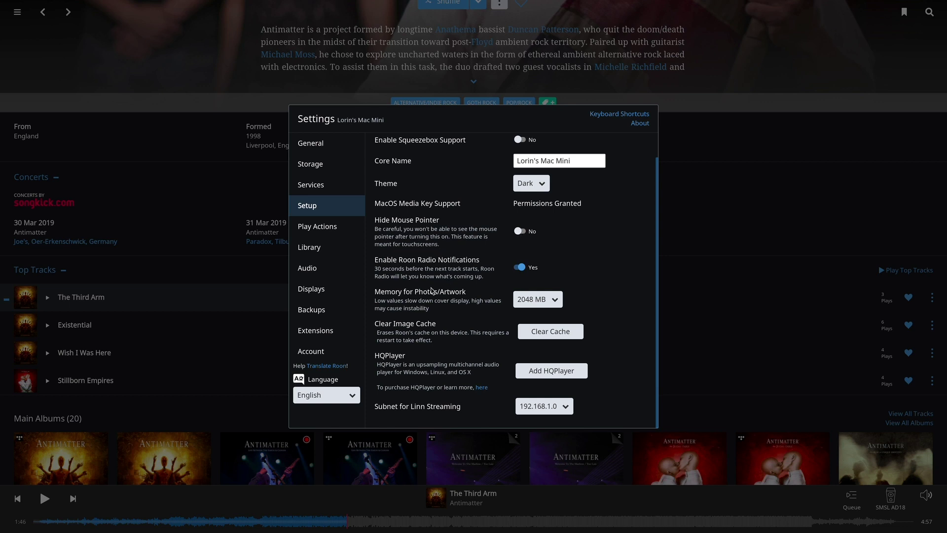
left_click(333, 253)
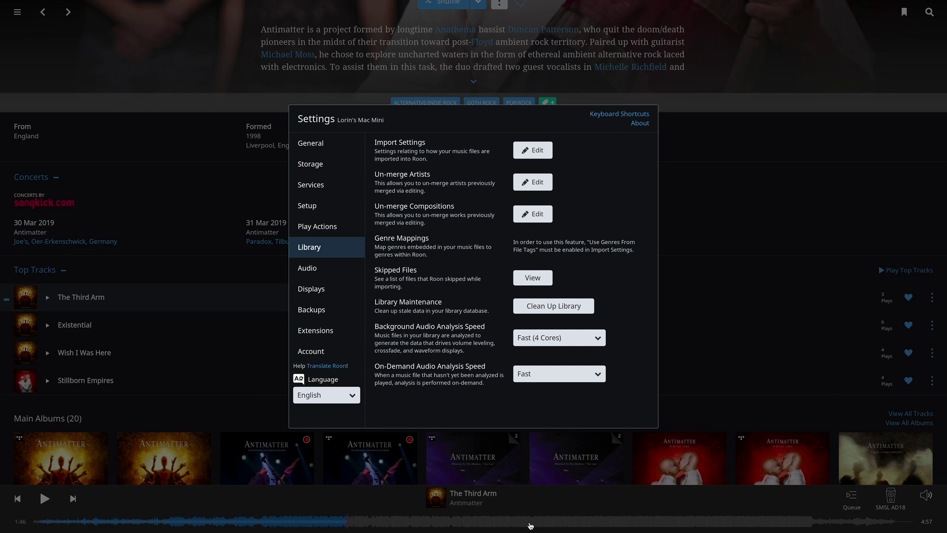
mouse_move(439, 522)
Review the local, Core-connected and networked devices in the Audio settings, and view the scheduled backups in the Backups settings.
left_click(321, 268)
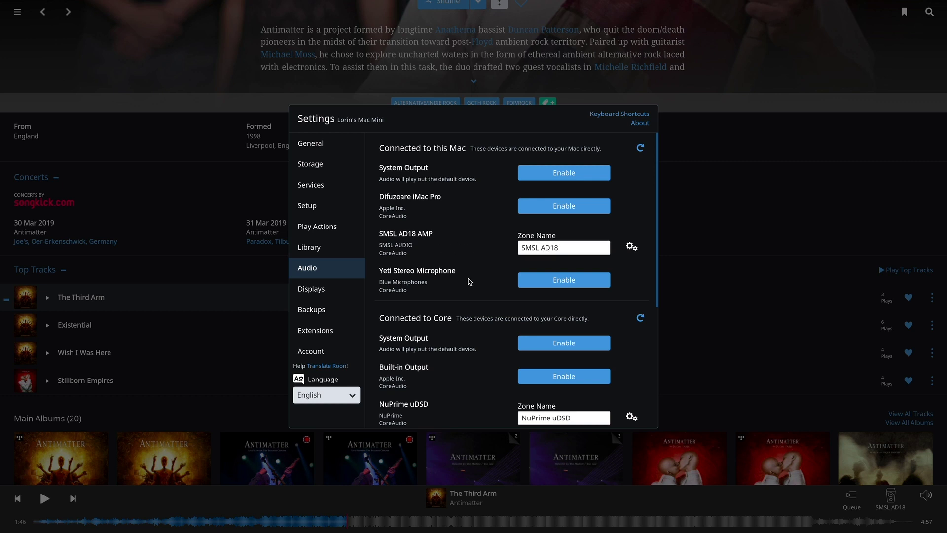
scroll(468, 279, "down", 5)
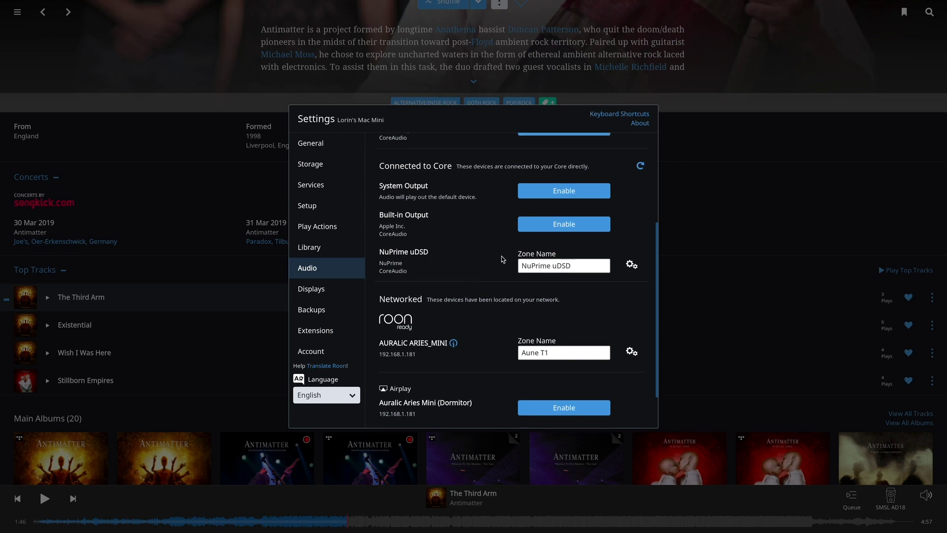
scroll(489, 265, "down", 2)
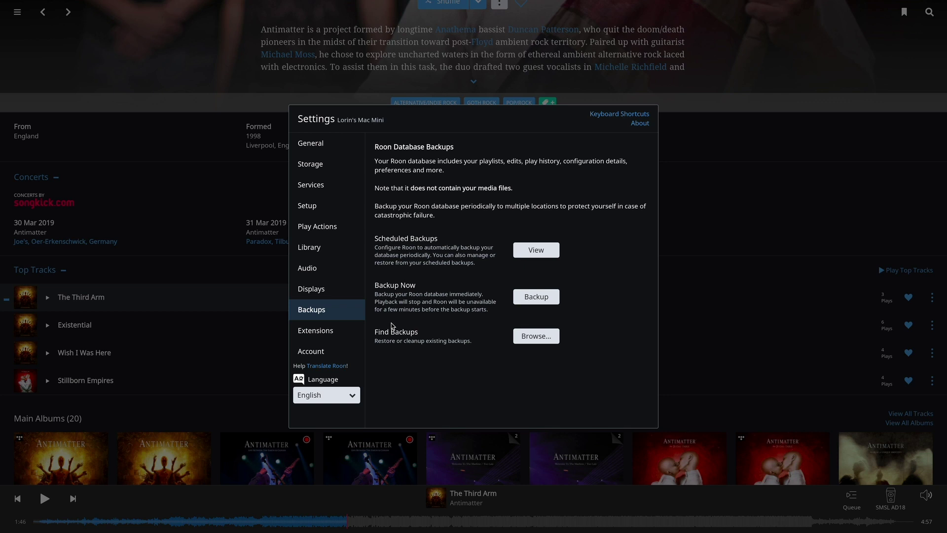
left_click(543, 250)
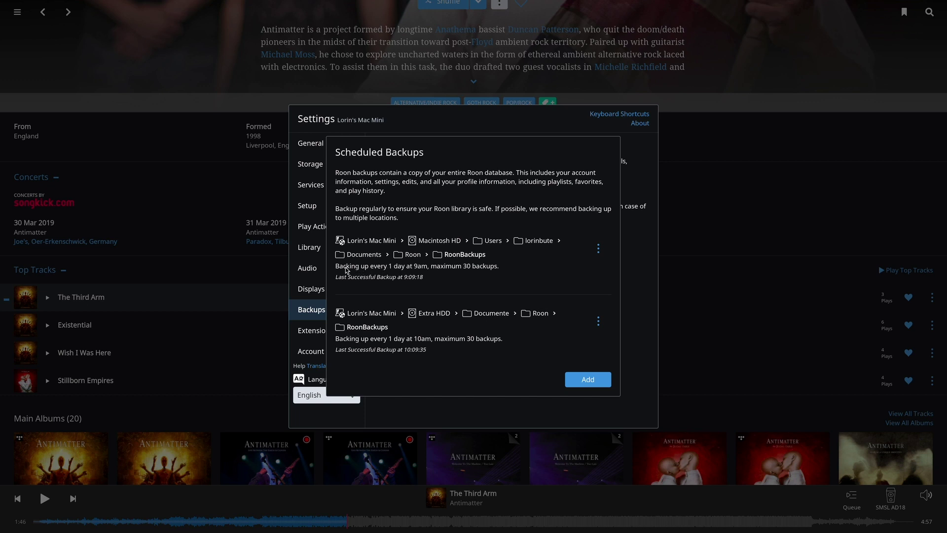
left_click(646, 290)
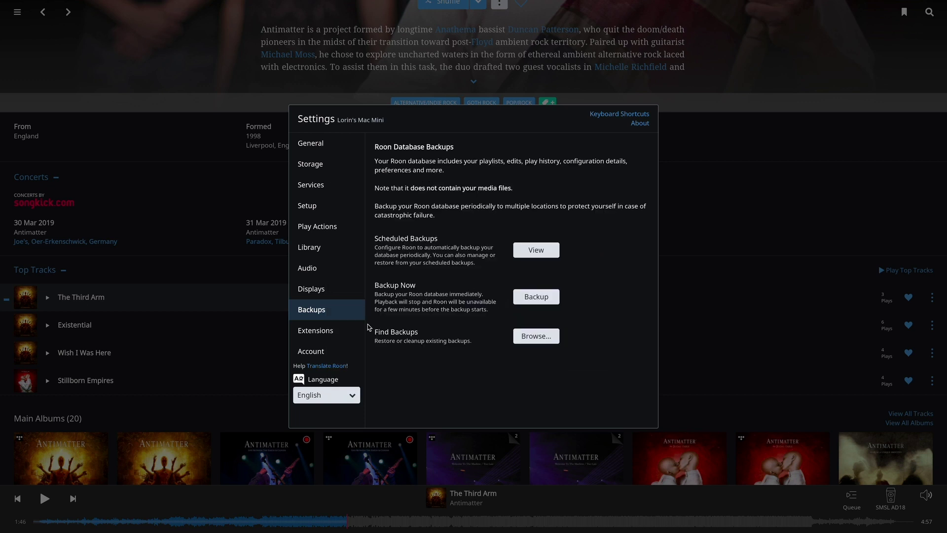